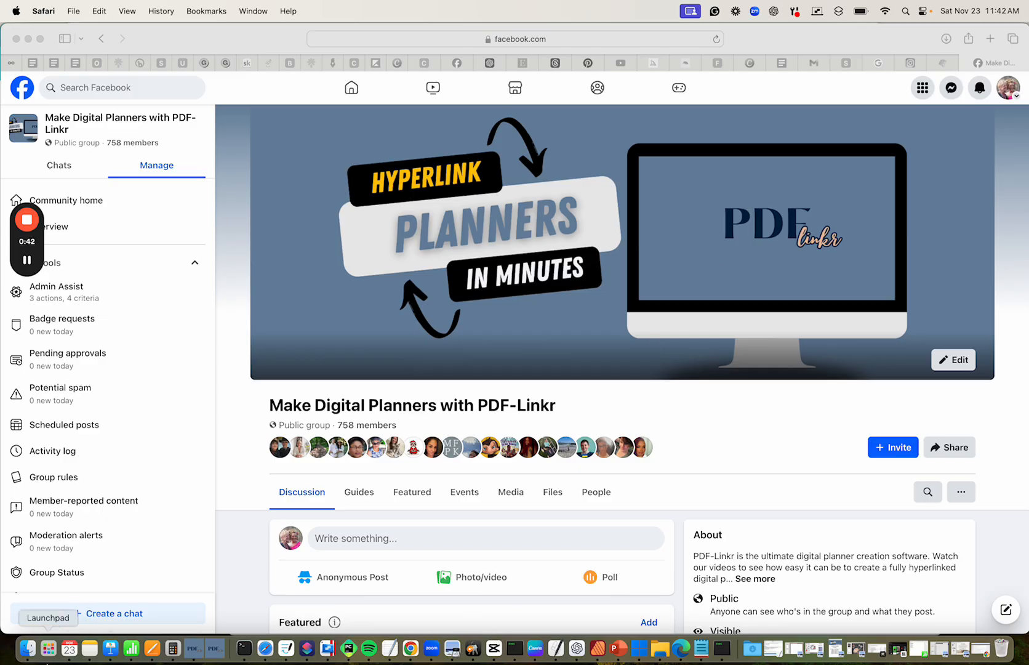
# Duplicate the file "Affinity 2025 Portrait Template Mon Start" in the 2025 Portrait Template Kits folder and rename the copy Demo.
pyautogui.click(28, 648)
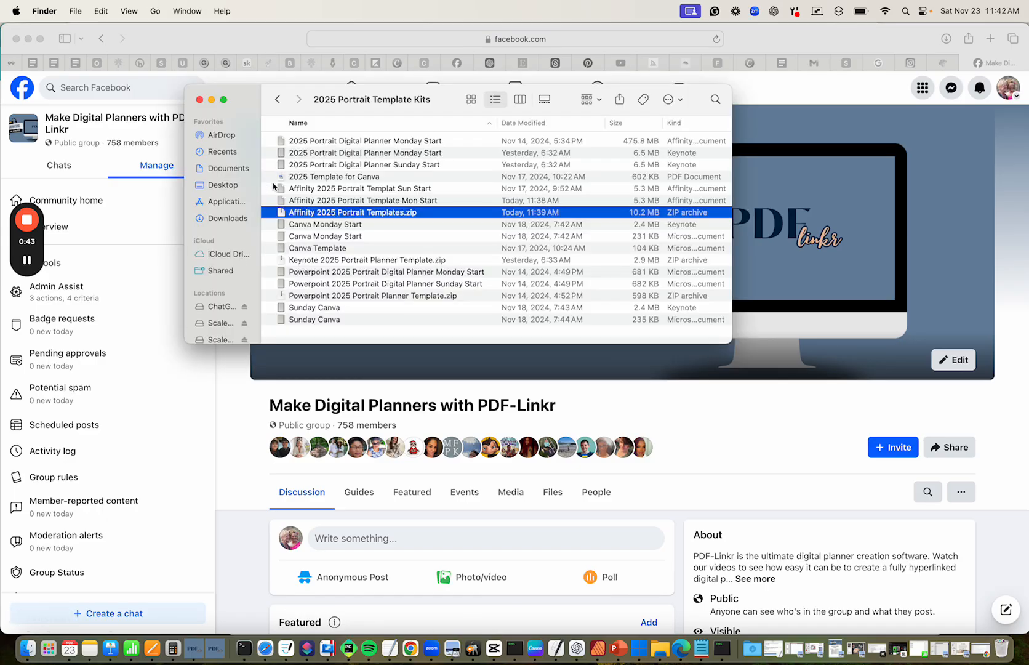
pyautogui.click(396, 202)
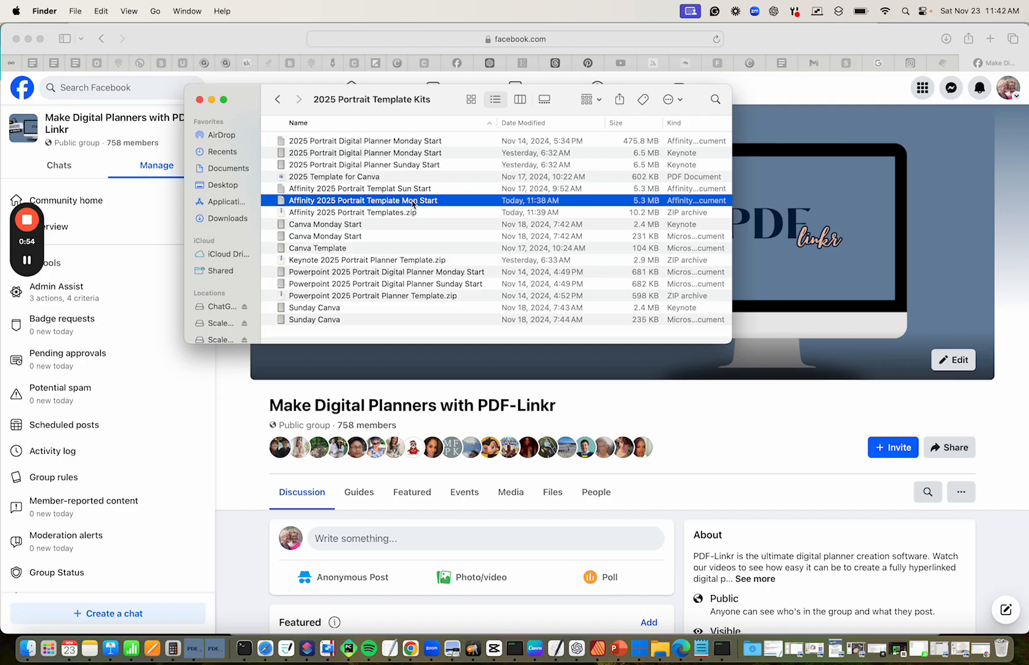
pyautogui.rightClick(413, 204)
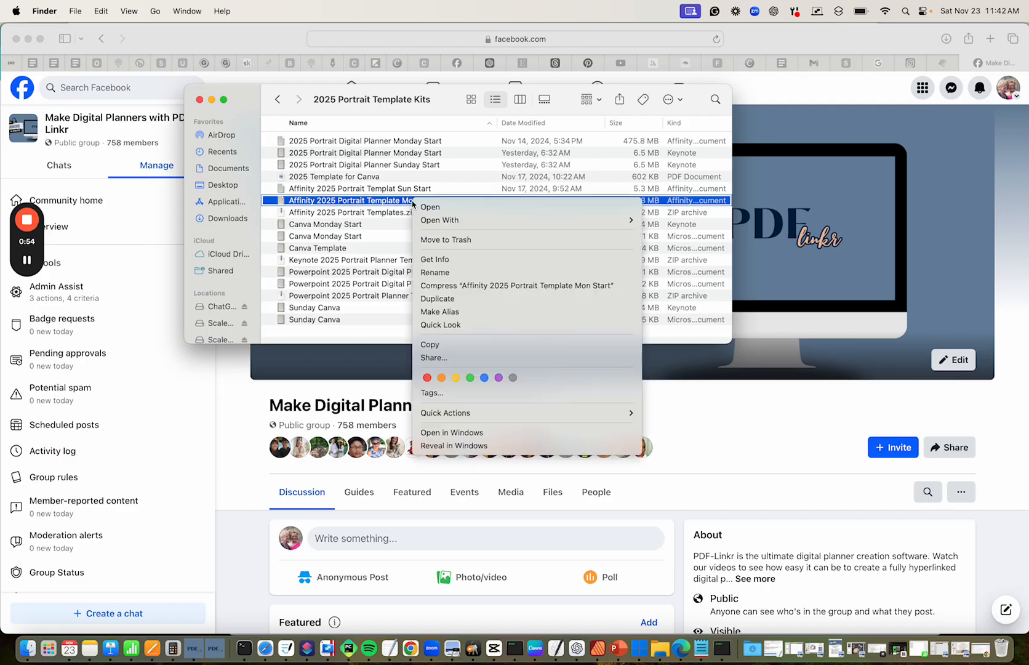
pyautogui.click(440, 299)
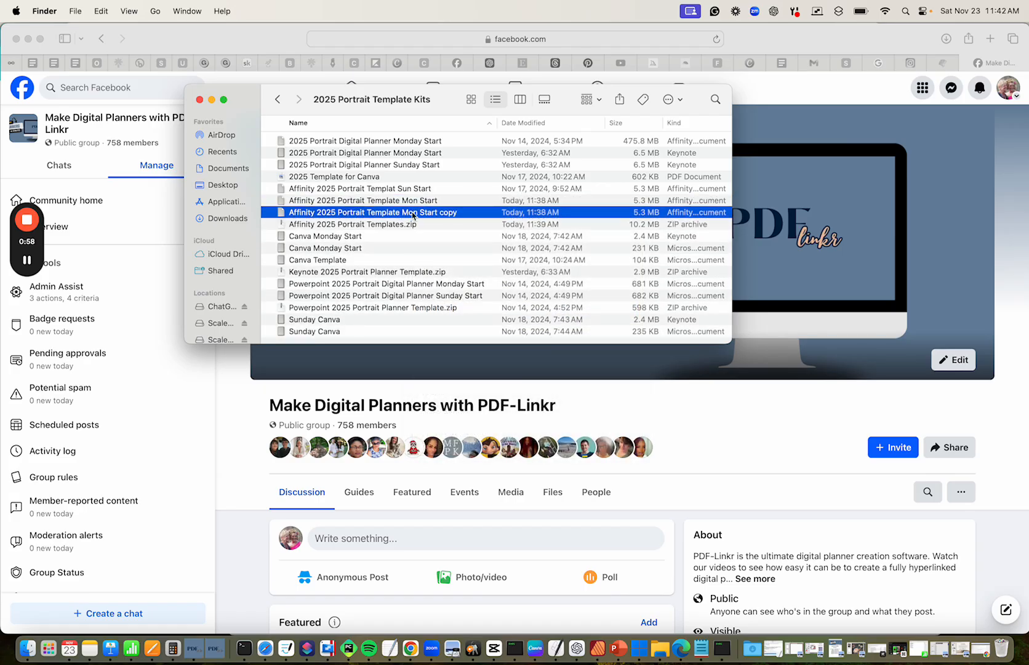
pyautogui.click(412, 213)
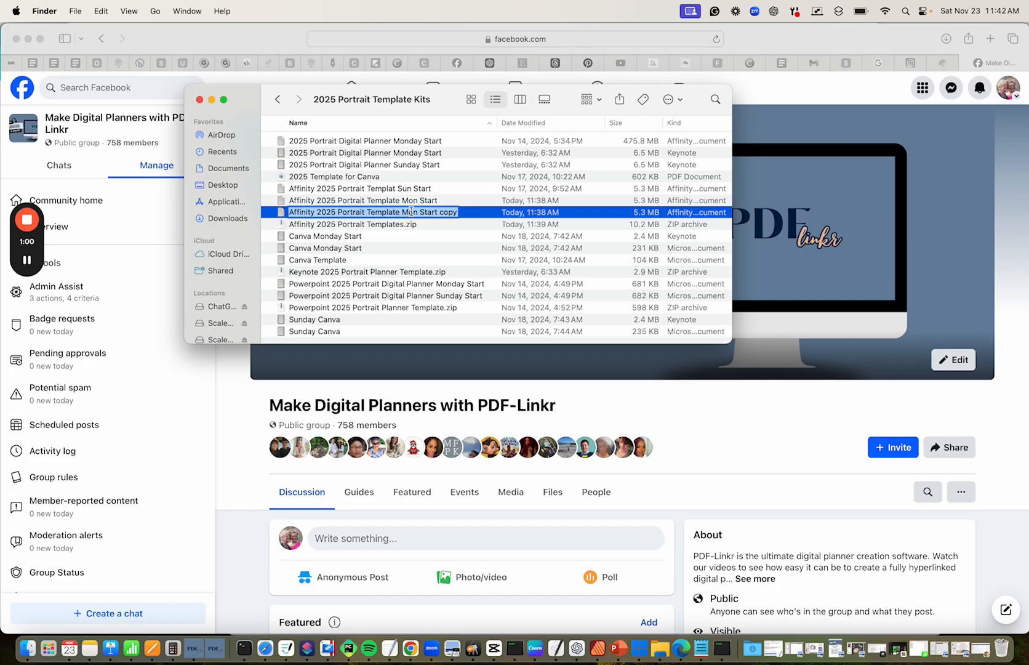
pyautogui.write('D')
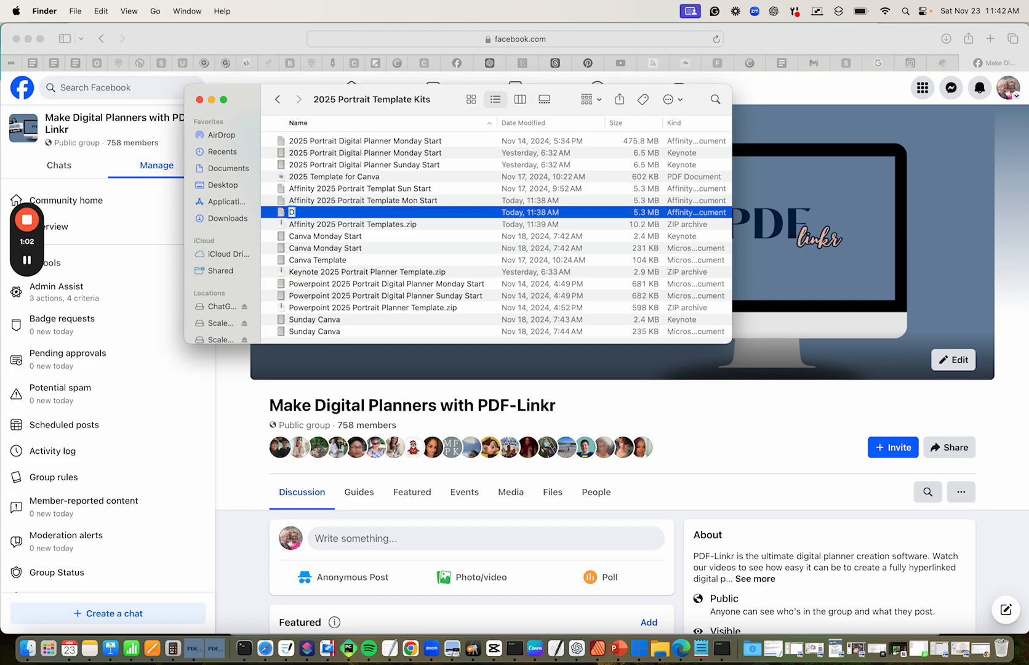
pyautogui.write('emo')
pyautogui.click(420, 239)
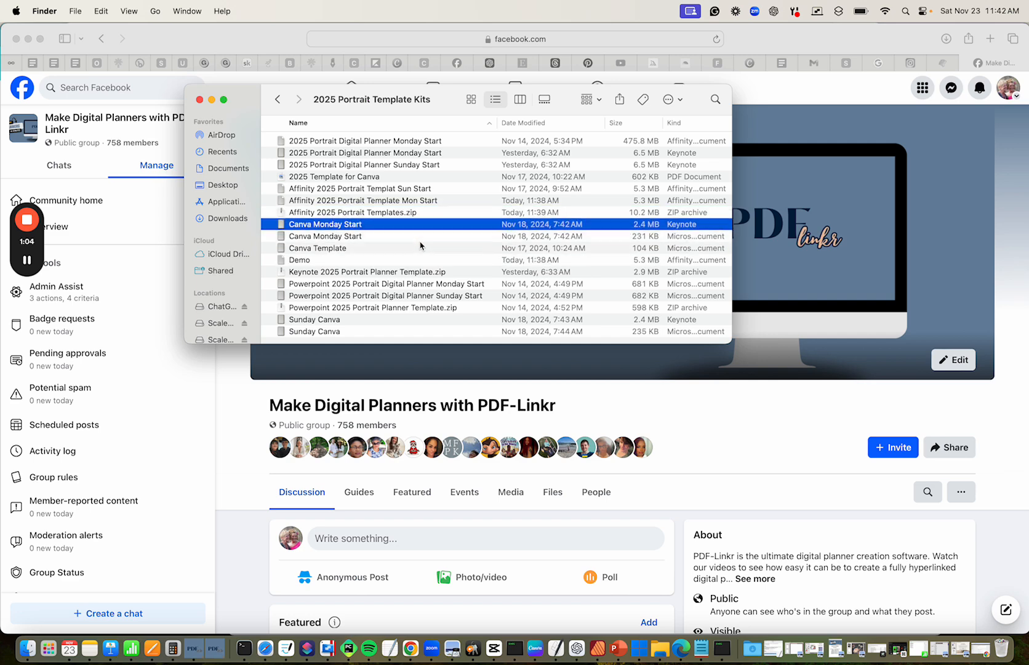
# Open the Demo file in Affinity Publisher 2 and dismiss the missing fonts notice.
pyautogui.click(306, 261)
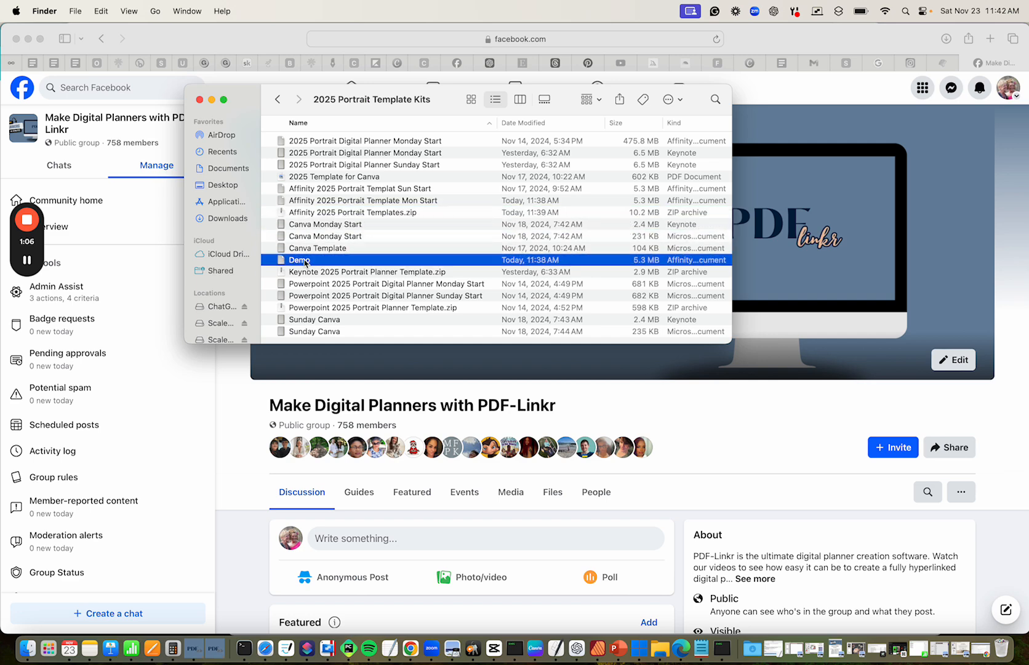
pyautogui.doubleClick(306, 261)
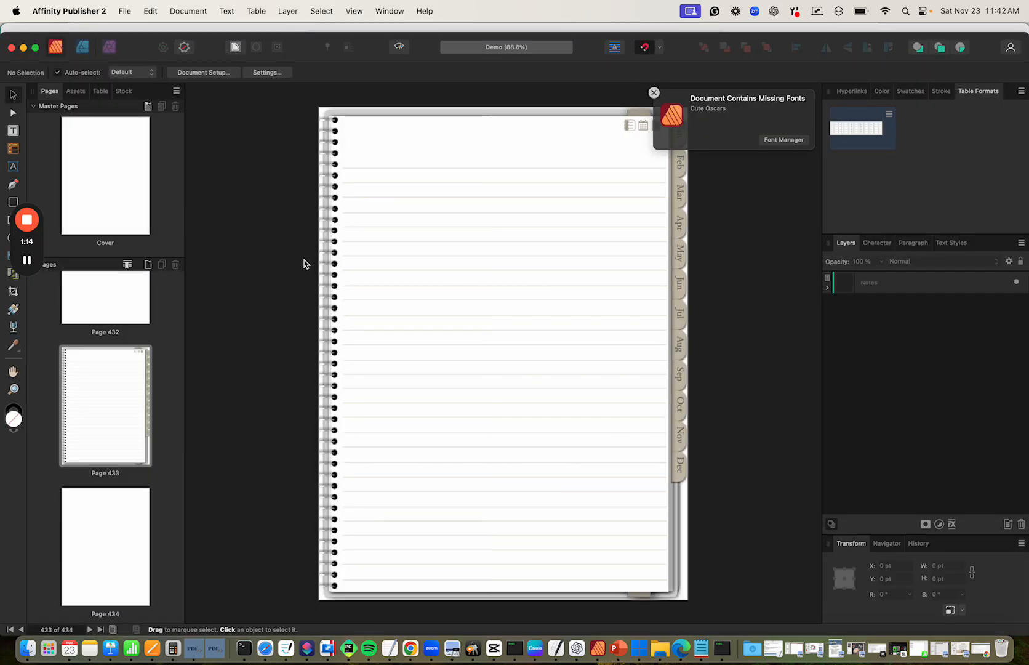
pyautogui.click(654, 93)
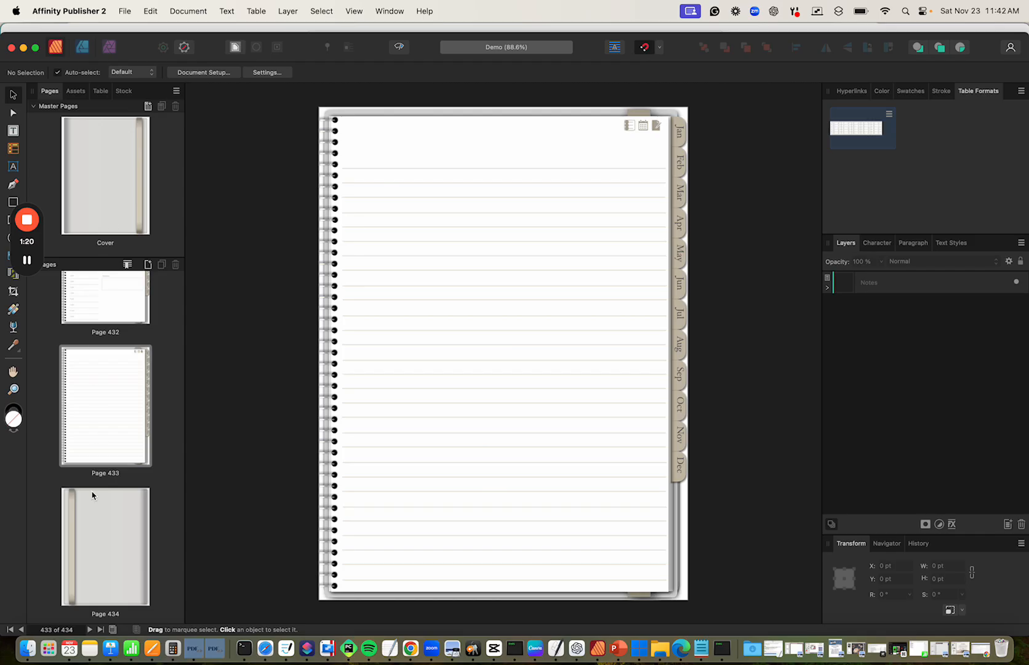
# Go to page 1 of the planner document.
pyautogui.scroll(6, 121, 409)
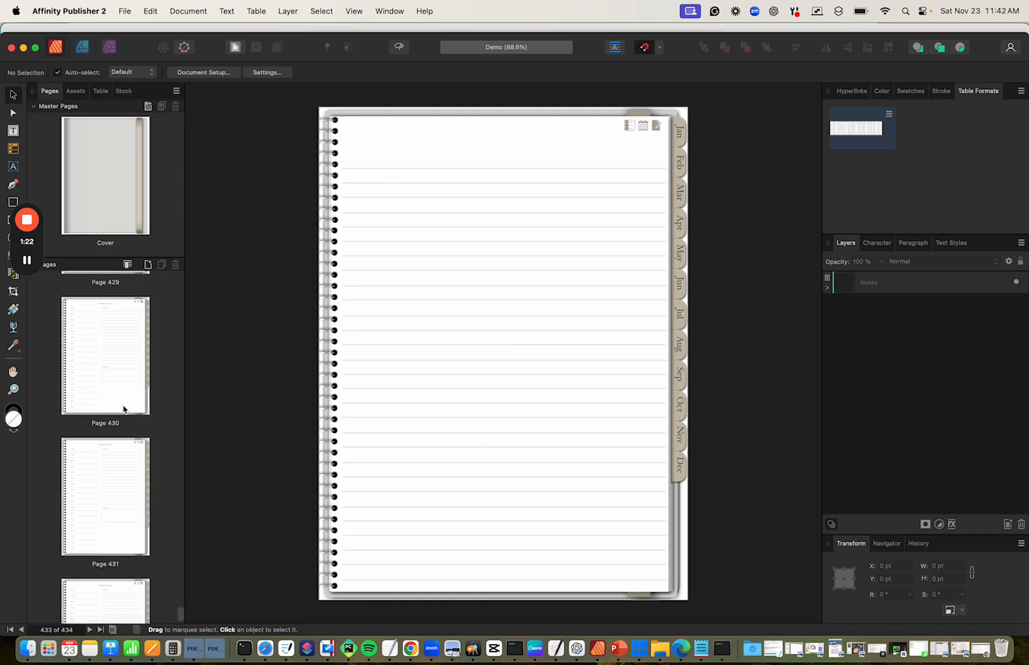
pyautogui.moveTo(179, 612); pyautogui.dragTo(174, 262)
pyautogui.click(104, 352)
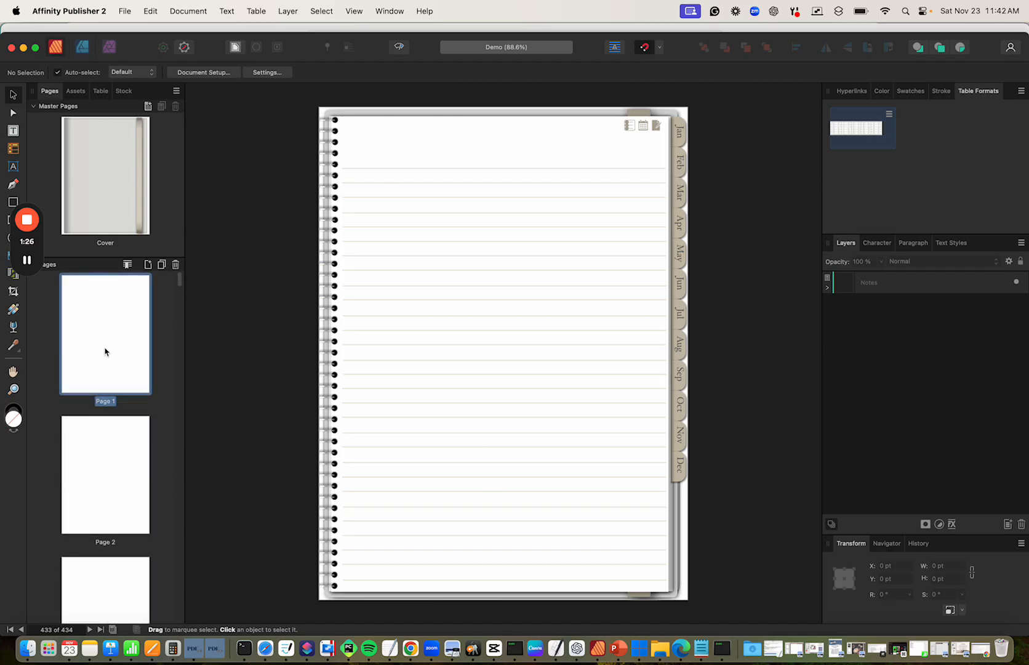
pyautogui.doubleClick(105, 351)
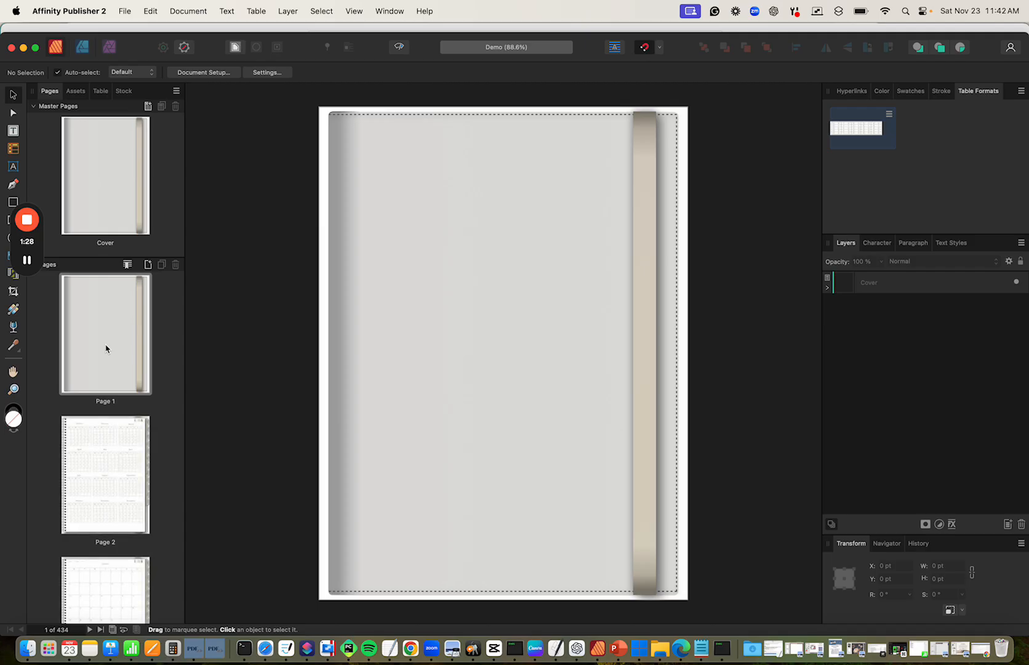
# Open the Cover master page for editing and select its Cover group.
pyautogui.click(109, 192)
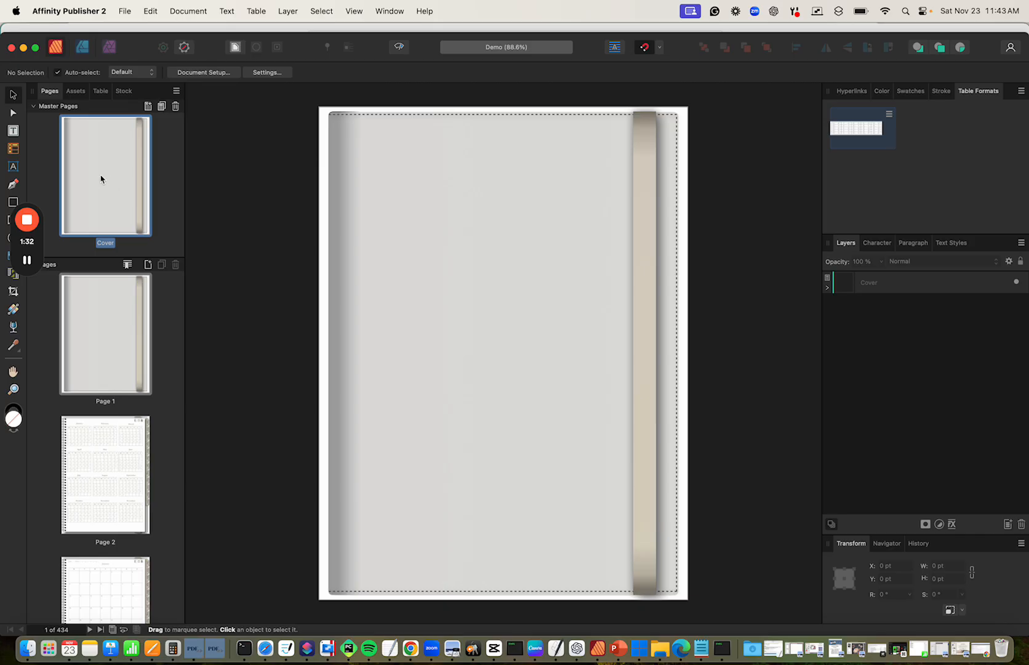
pyautogui.doubleClick(101, 179)
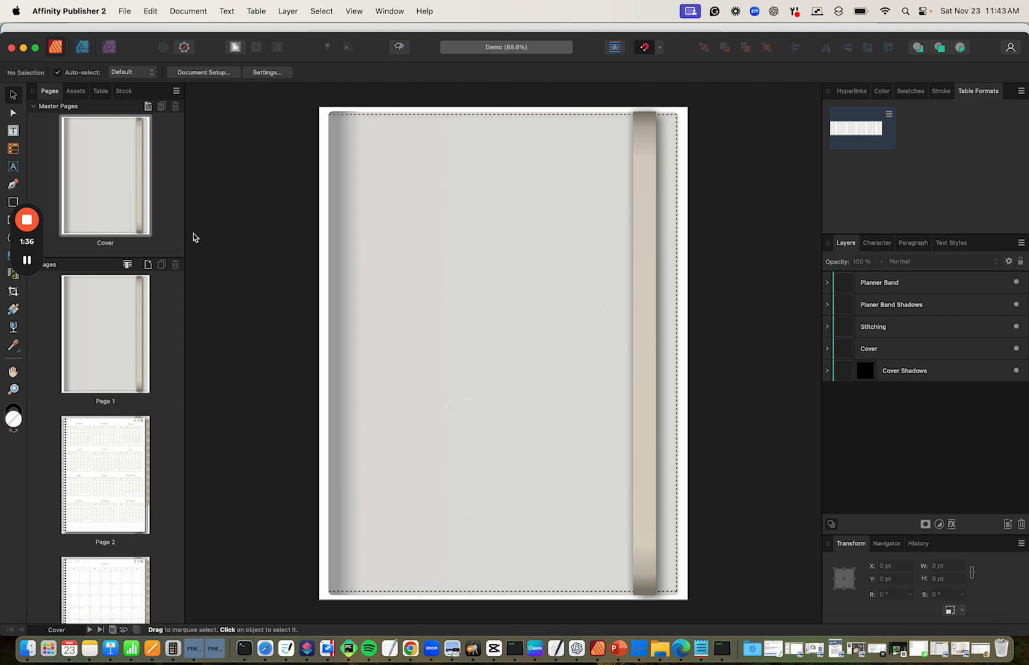
pyautogui.click(399, 293)
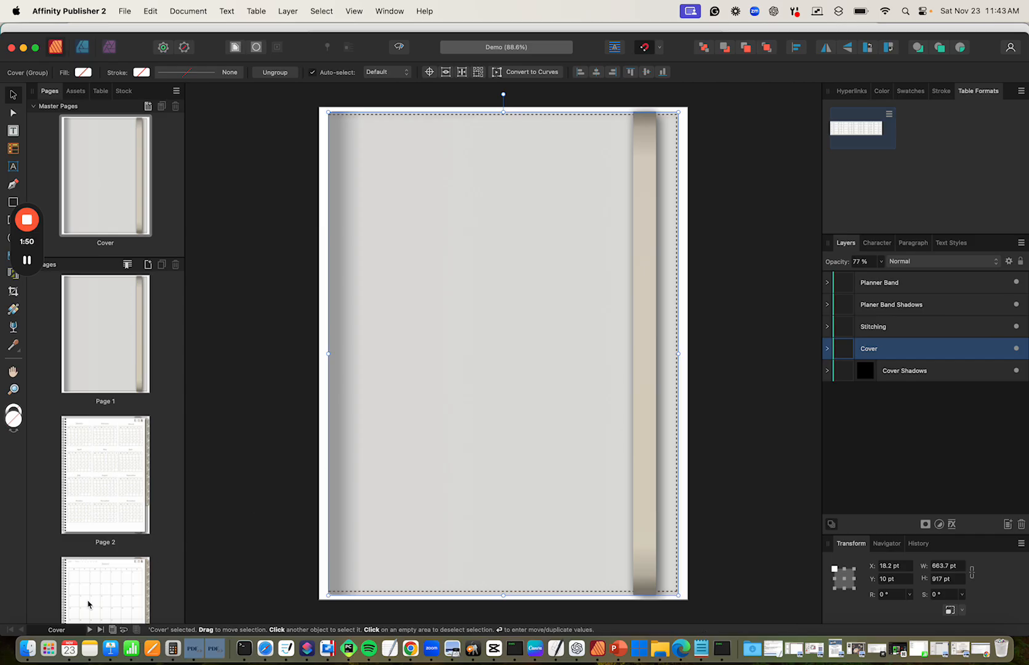
# Place the watercolor yoga woman PNG from the Downloads folder onto the Cover master page.
pyautogui.click(27, 648)
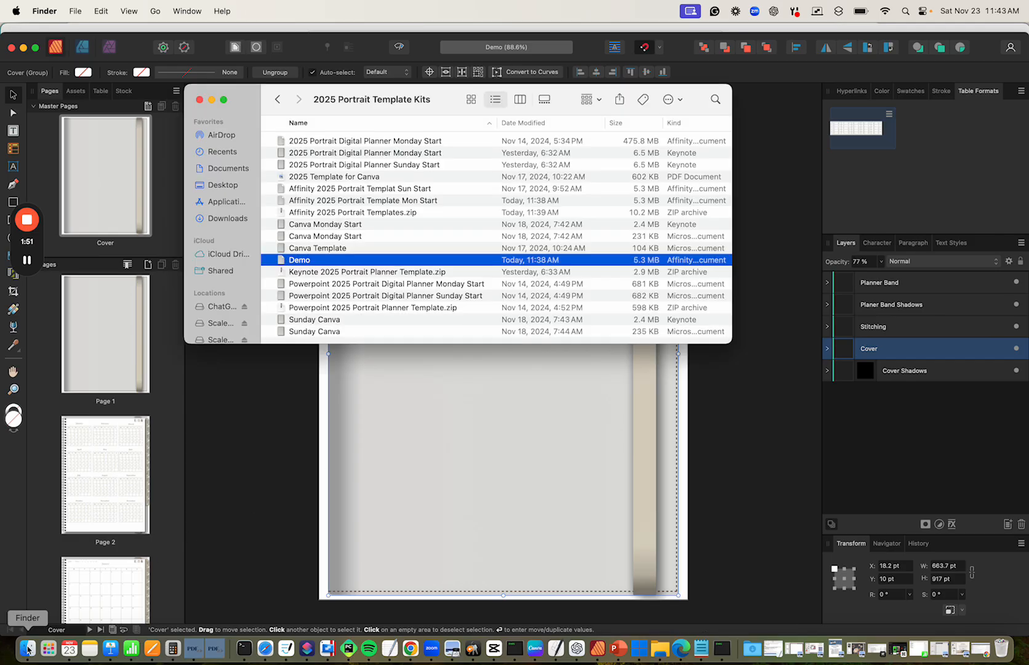
pyautogui.click(226, 217)
pyautogui.click(324, 154)
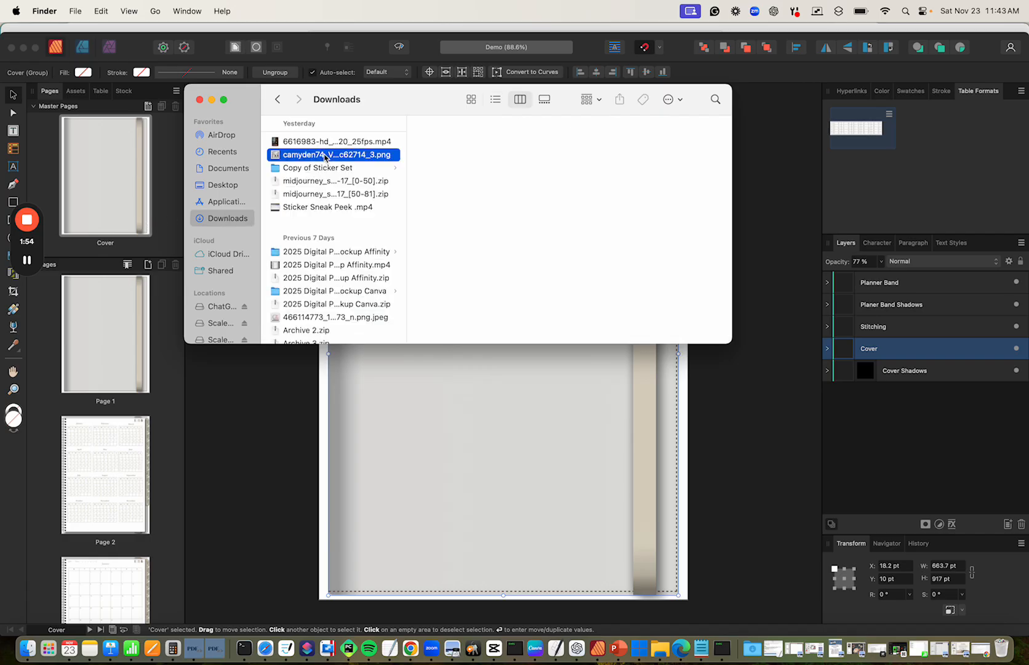
pyautogui.moveTo(326, 155); pyautogui.dragTo(351, 422)
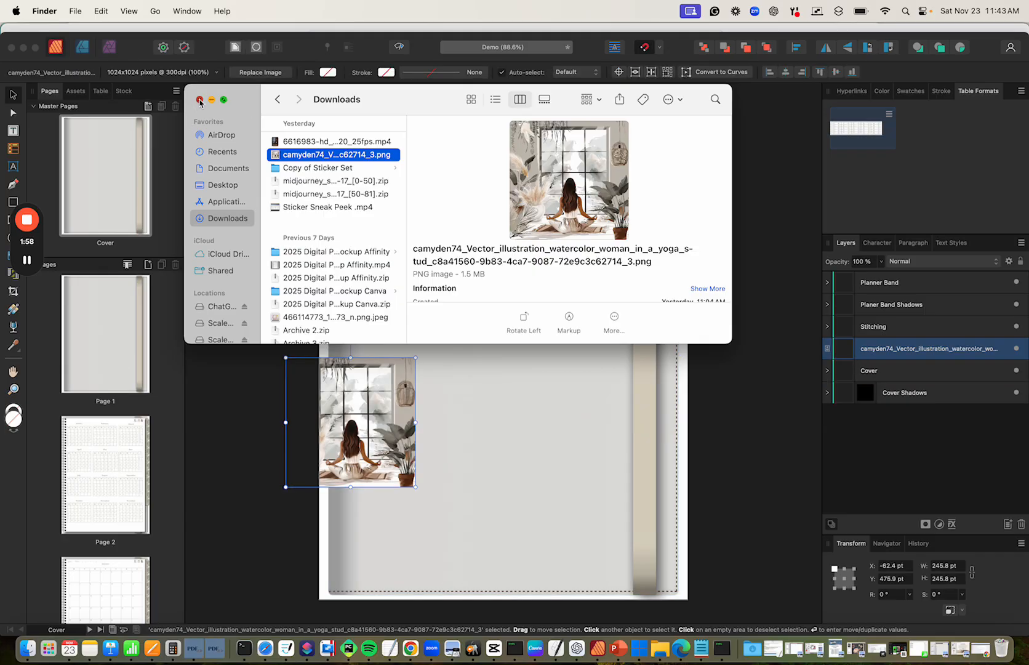
# Enlarge the yoga image to about 1043 by 1045 pt and position it to fill the cover with the woman near the centre.
pyautogui.moveTo(332, 410); pyautogui.dragTo(399, 165)
pyautogui.moveTo(458, 240); pyautogui.dragTo(677, 515)
pyautogui.moveTo(551, 423); pyautogui.dragTo(514, 423)
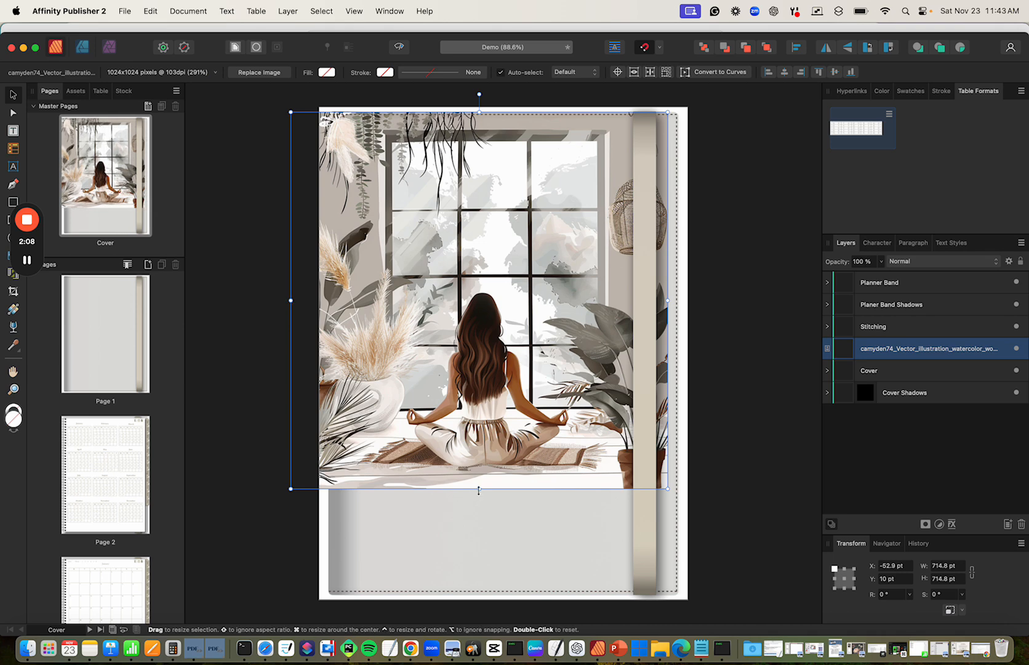
pyautogui.moveTo(480, 489)
pyautogui.mouseDown()
pyautogui.moveTo(482, 527)
pyautogui.moveTo(482, 489)
pyautogui.mouseUp()
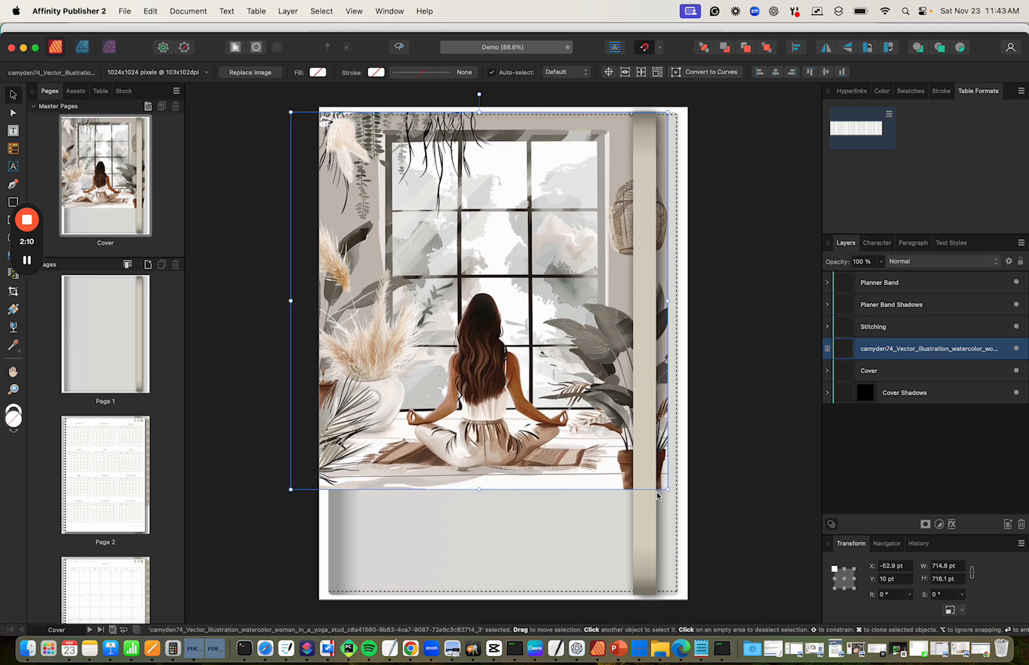
pyautogui.moveTo(668, 490); pyautogui.dragTo(804, 592)
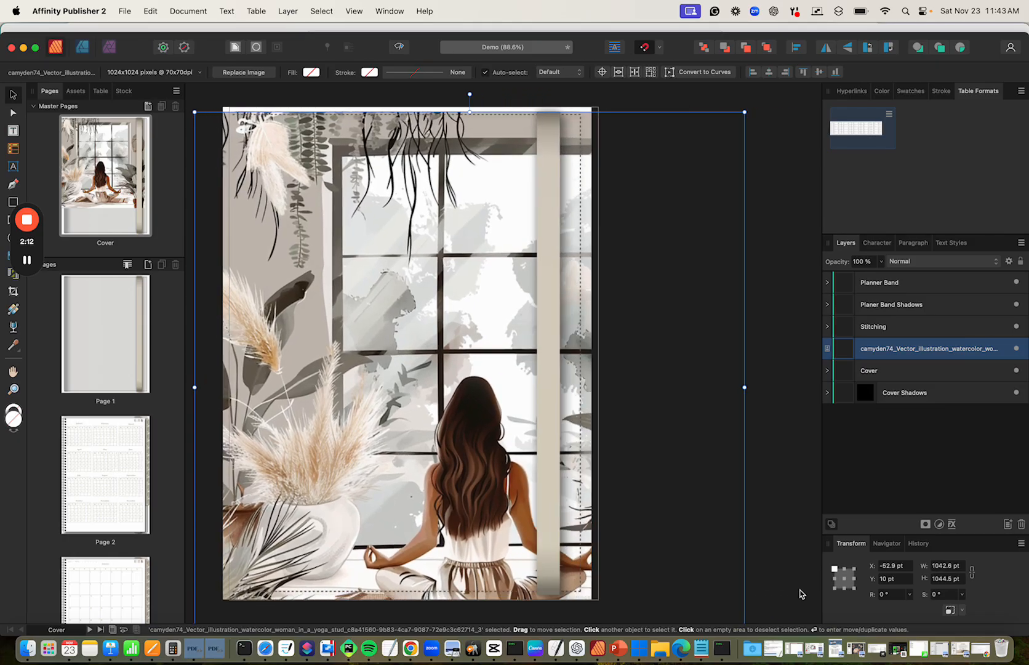
pyautogui.moveTo(454, 449); pyautogui.dragTo(343, 418)
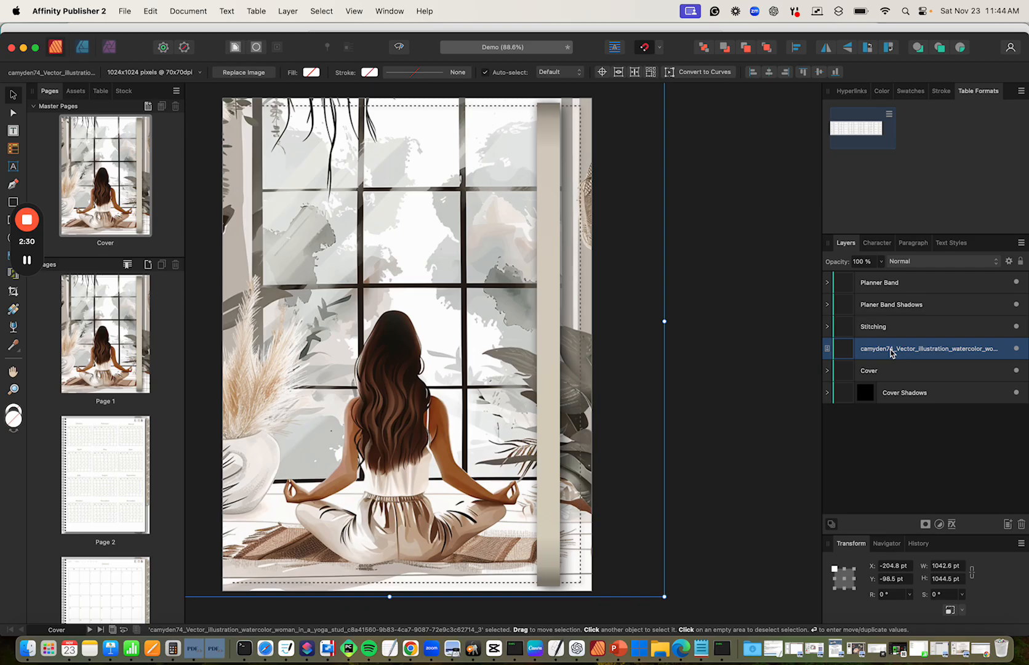
# Move the yoga image layer into the Cover group and clip it inside the group's Curve, leaving nothing selected.
pyautogui.moveTo(891, 352); pyautogui.dragTo(895, 372)
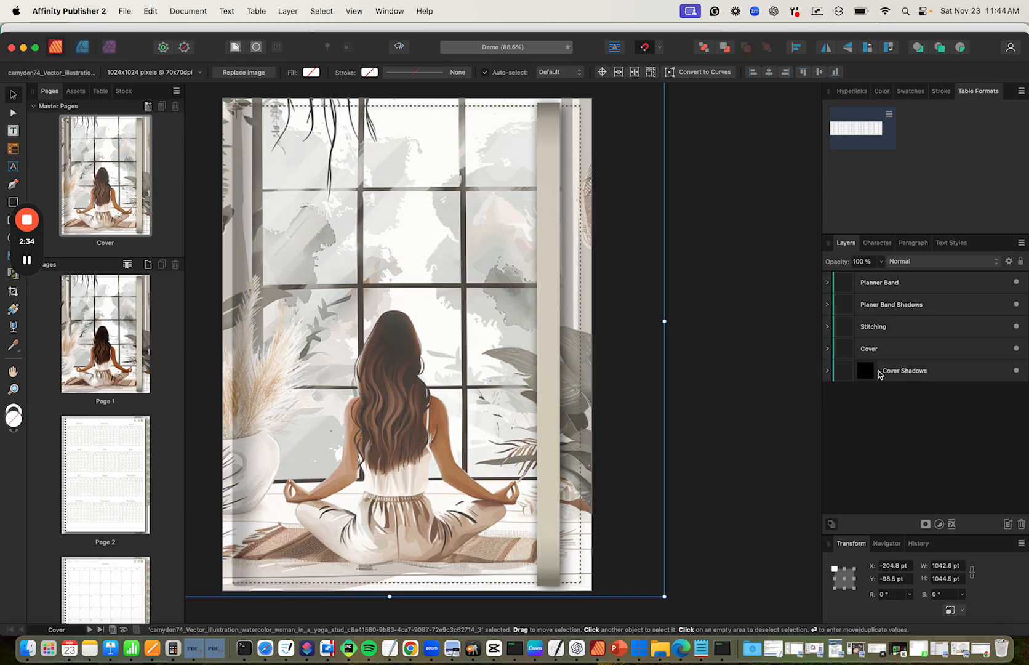
pyautogui.click(827, 350)
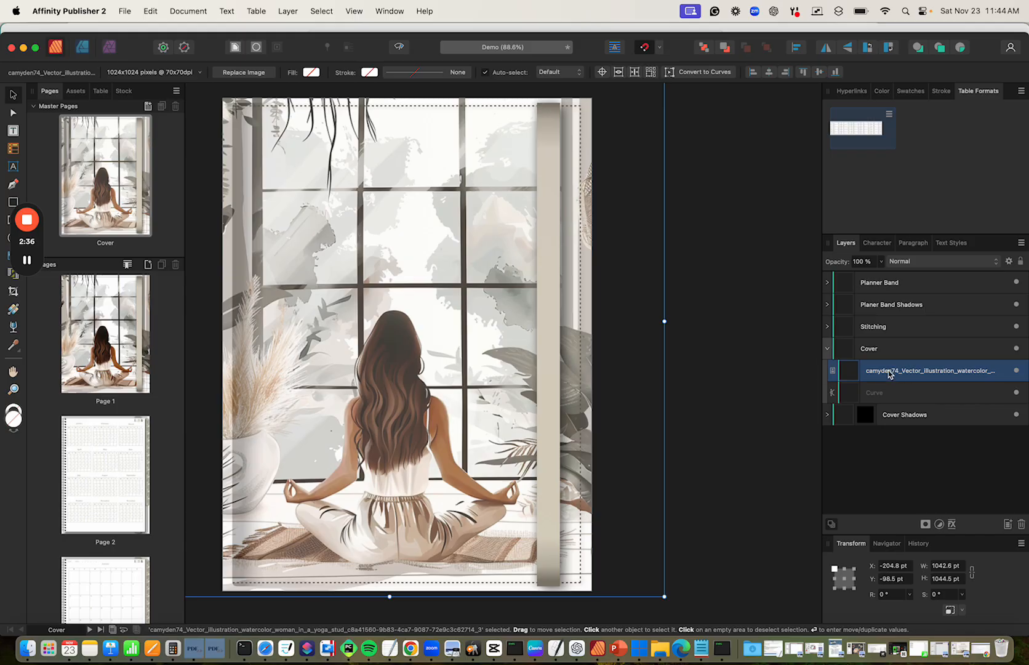
pyautogui.moveTo(891, 371); pyautogui.dragTo(882, 394)
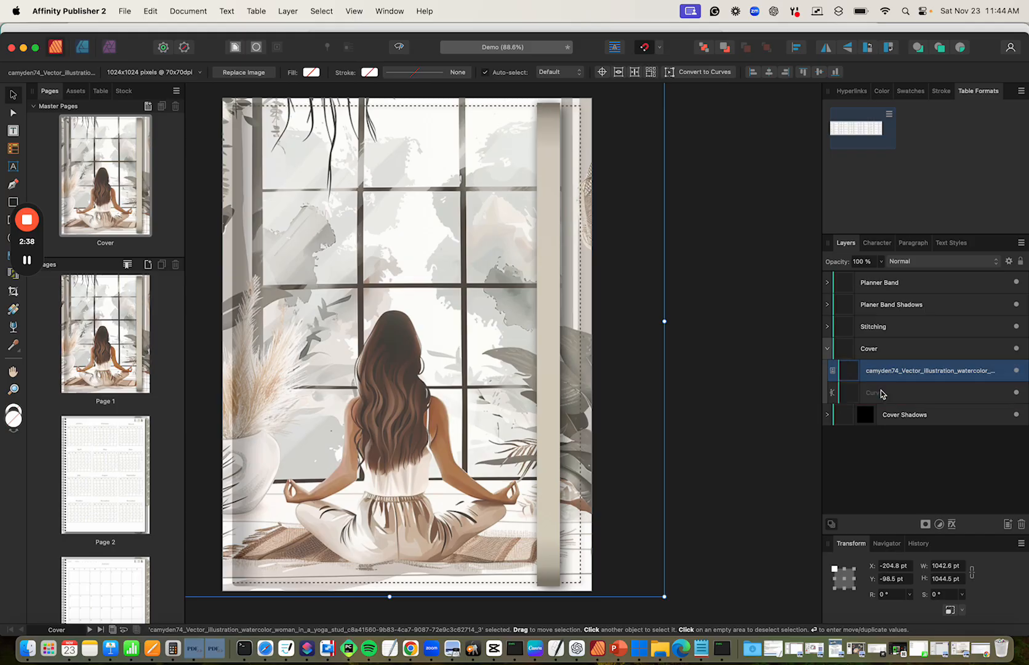
pyautogui.click(832, 374)
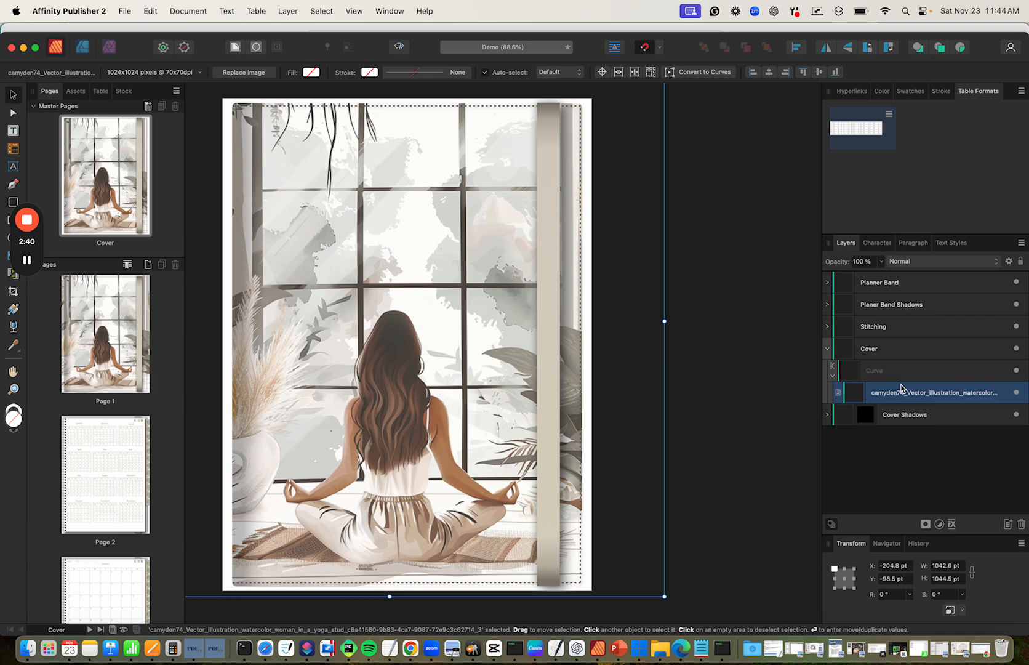
pyautogui.moveTo(896, 393); pyautogui.dragTo(871, 349)
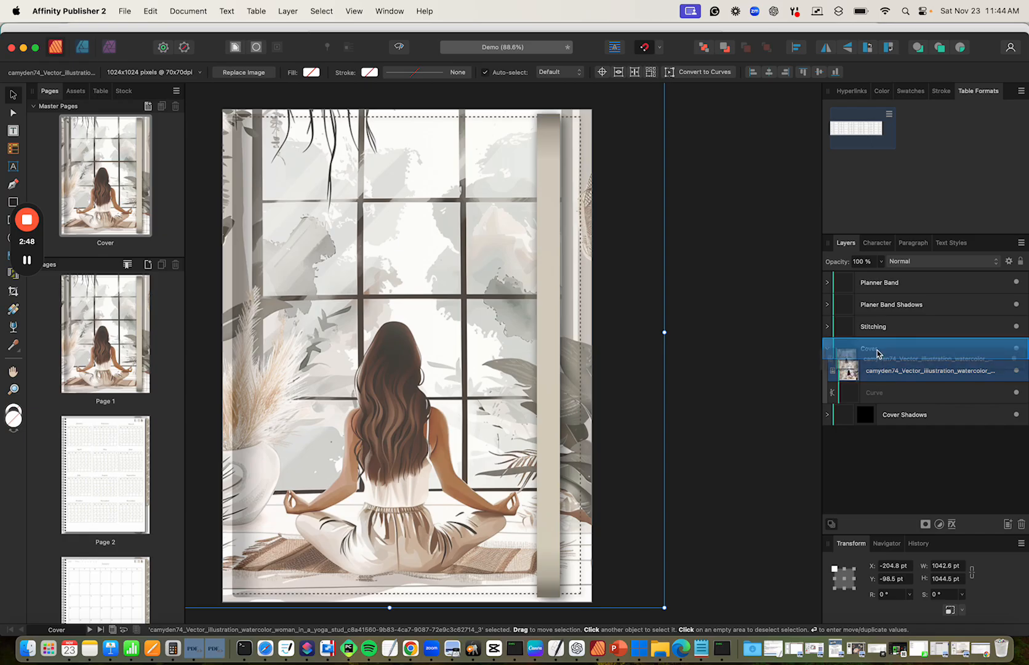
pyautogui.moveTo(902, 370); pyautogui.dragTo(872, 397)
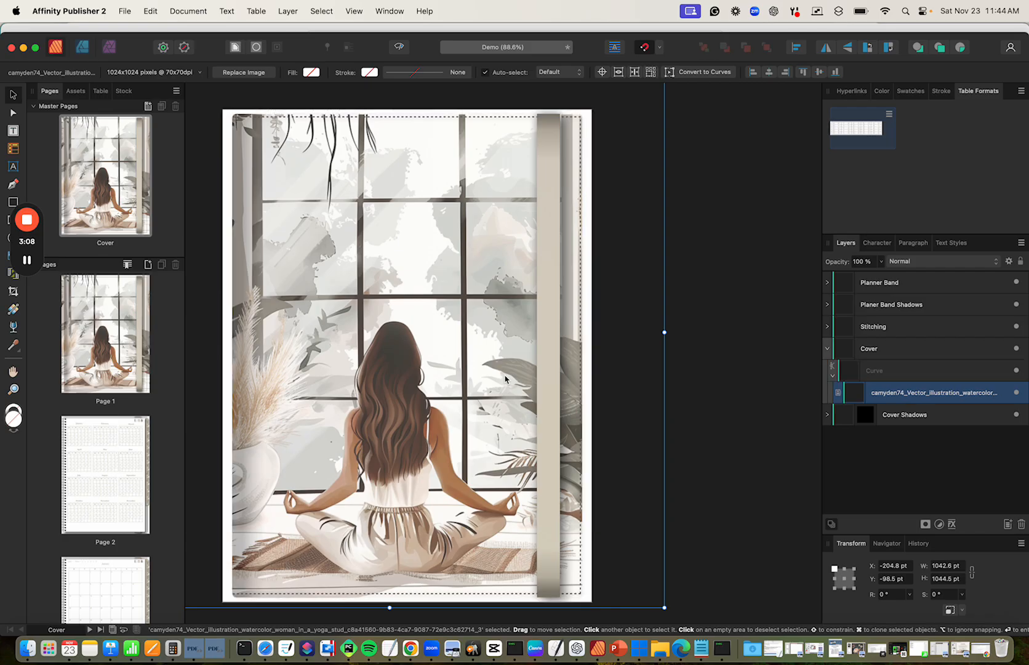
pyautogui.click(726, 393)
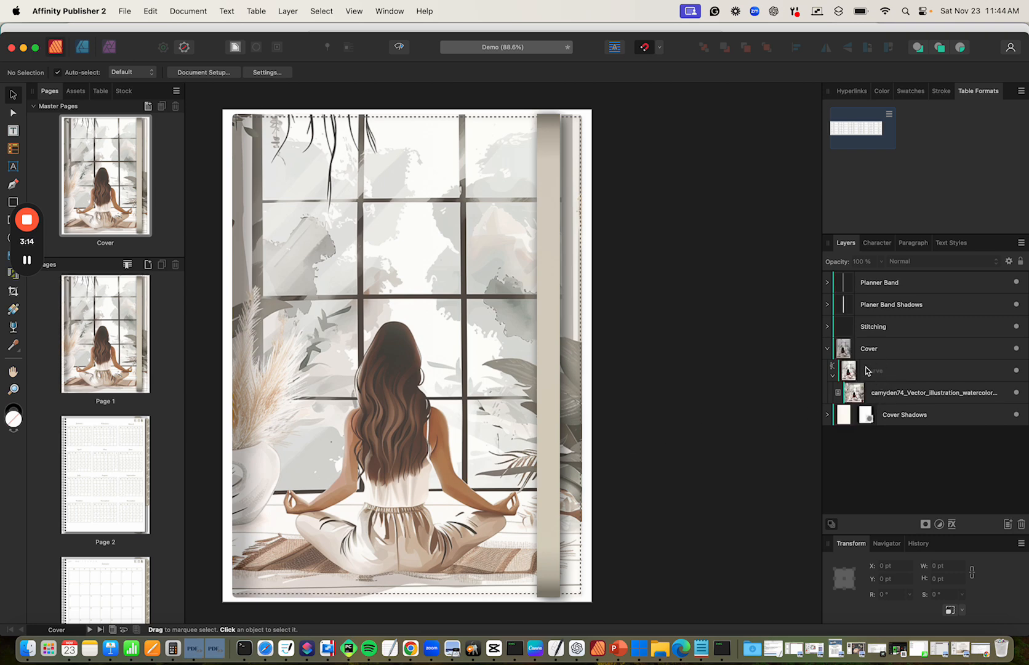
# Select the Curve inside the Cover group and set its fill opacity to 86% in Layer Effects.
pyautogui.click(356, 445)
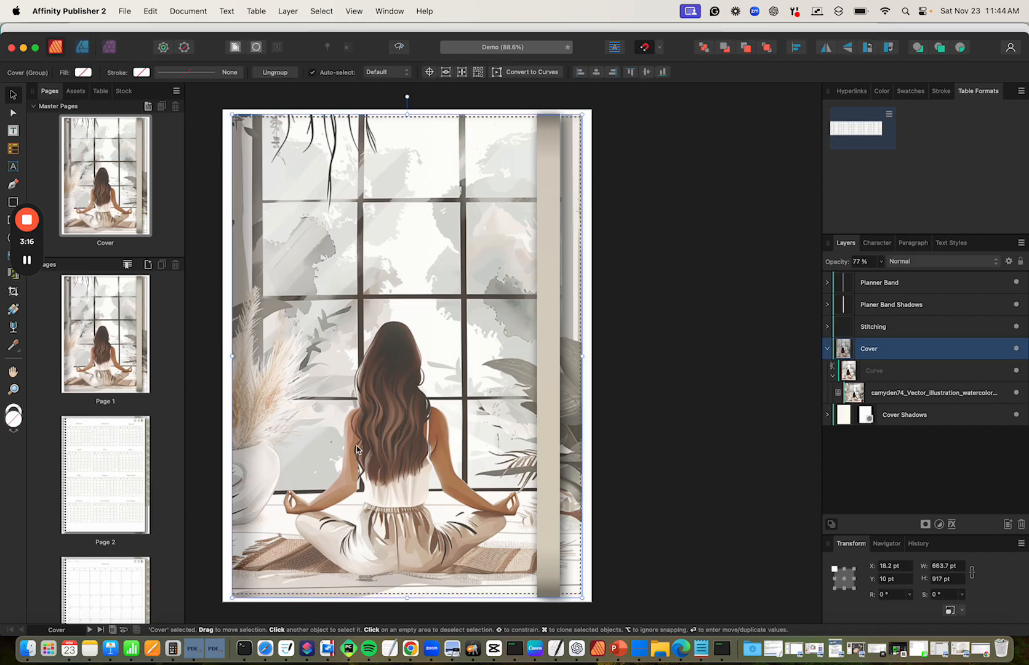
pyautogui.click(636, 385)
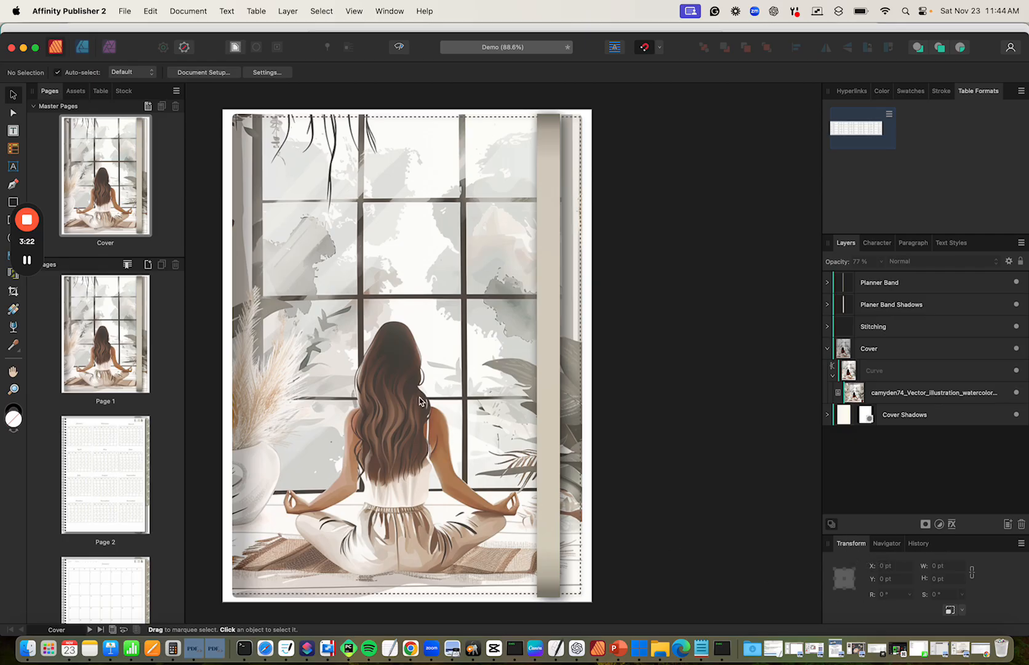
pyautogui.click(405, 387)
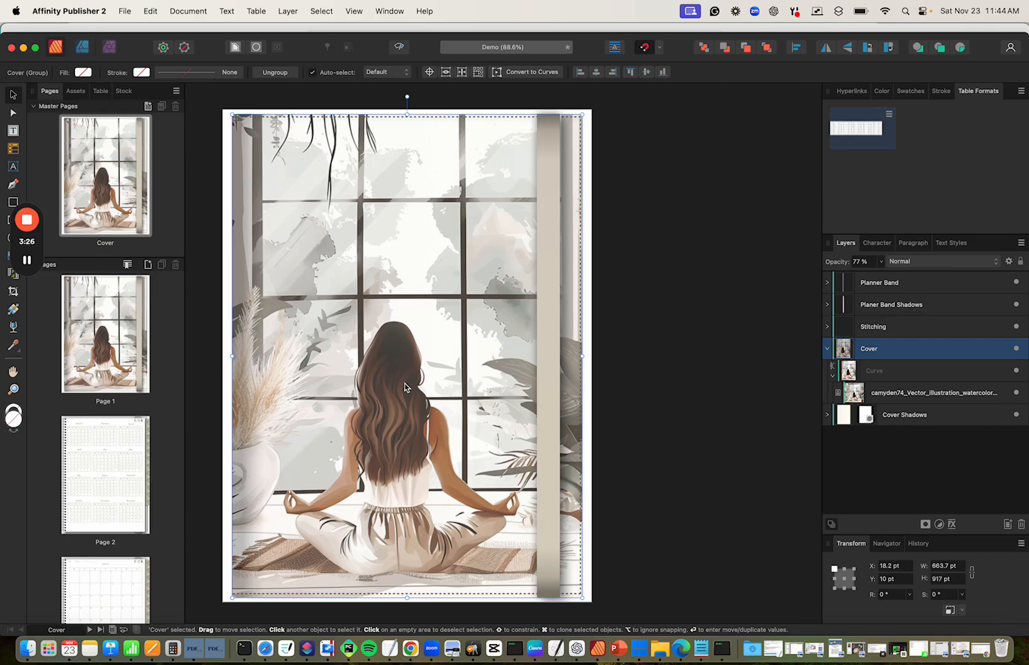
pyautogui.doubleClick(405, 387)
pyautogui.rightClick(405, 387)
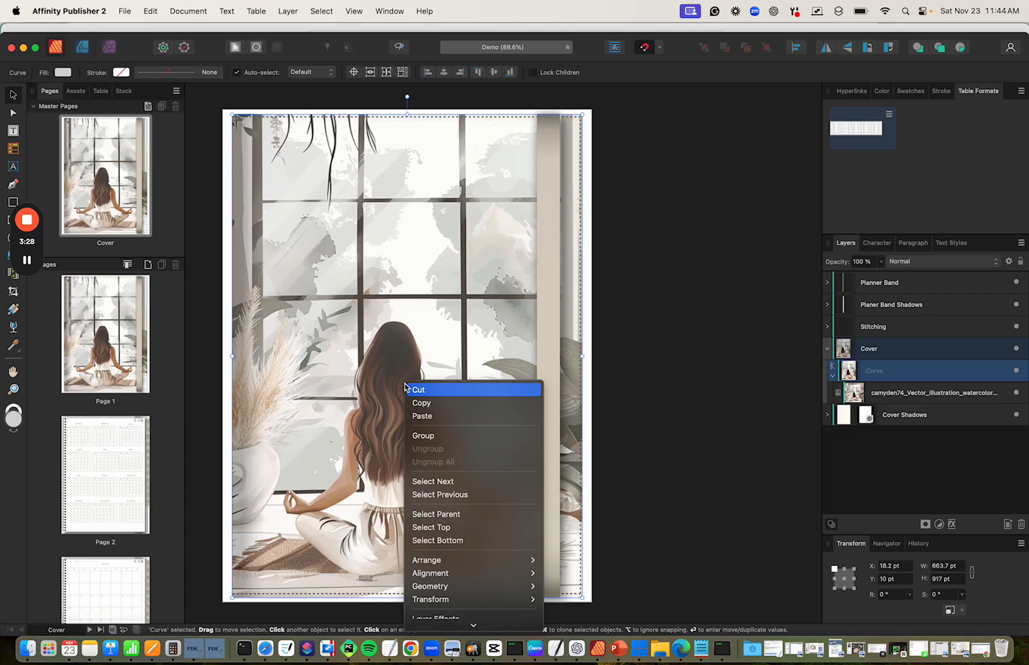
pyautogui.scroll(-5, 444, 510)
pyautogui.moveTo(434, 458)
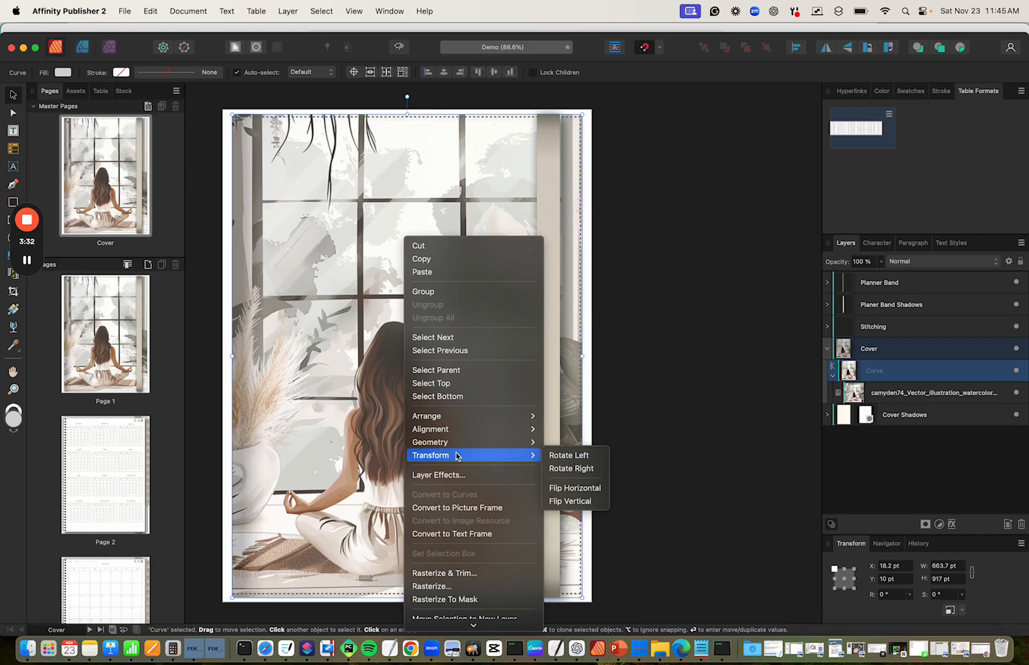
pyautogui.click(443, 476)
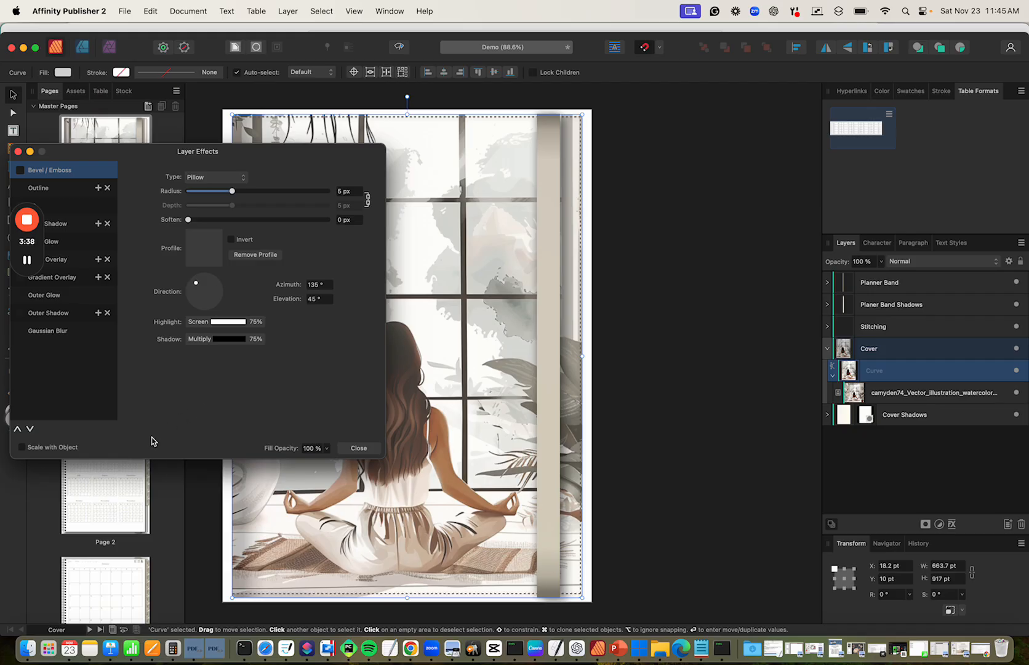
pyautogui.click(313, 448)
pyautogui.click(326, 448)
pyautogui.moveTo(327, 463); pyautogui.dragTo(313, 465)
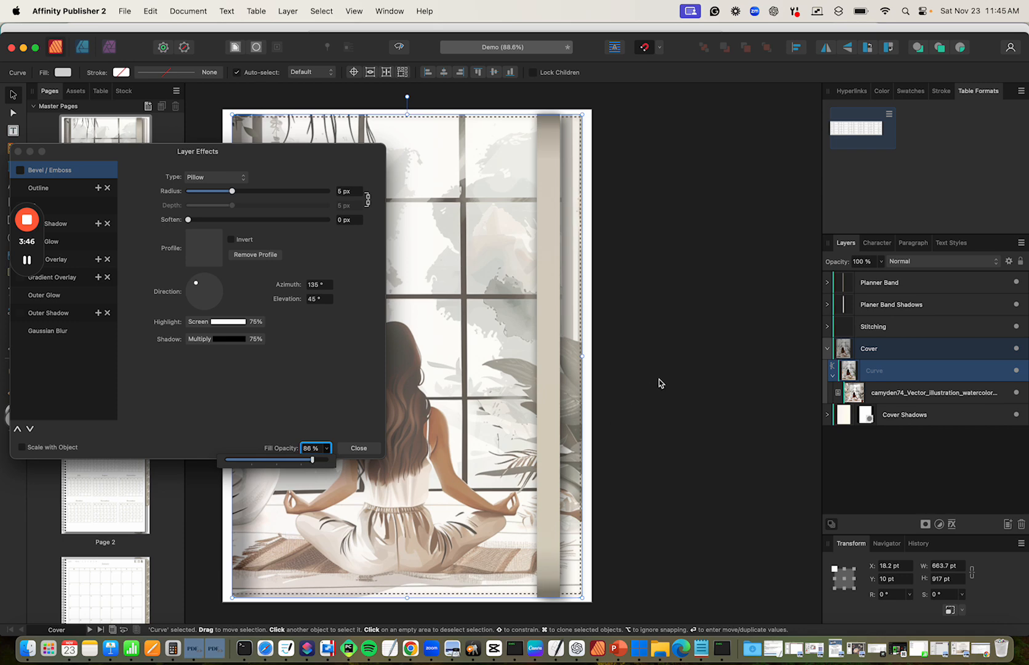
pyautogui.click(357, 447)
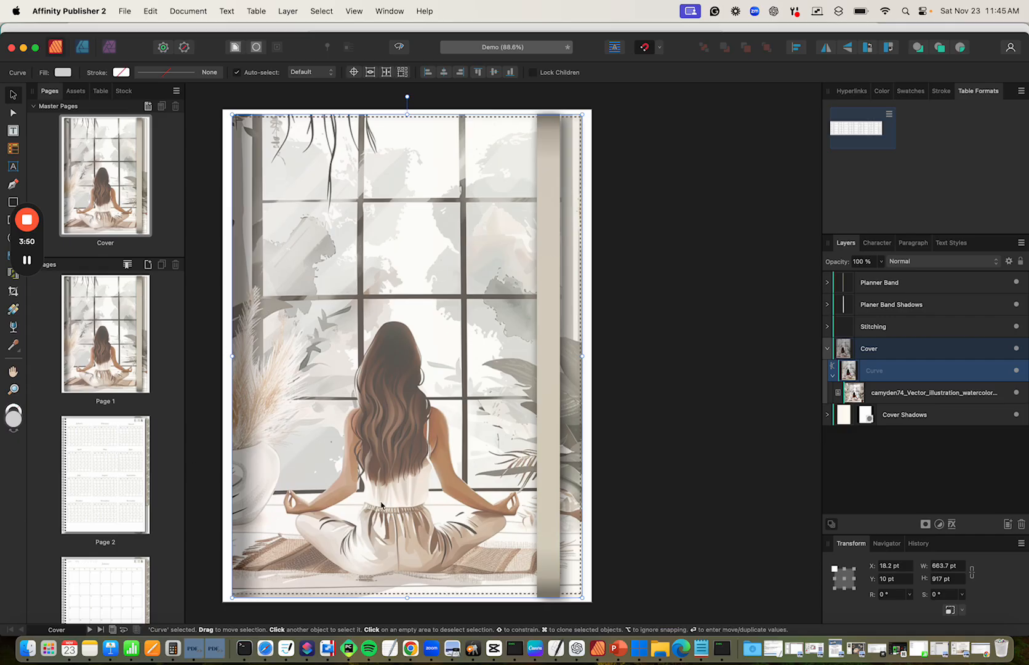
# Open Page 1 to check how the faded yoga cover looks on the actual planner page.
pyautogui.click(95, 327)
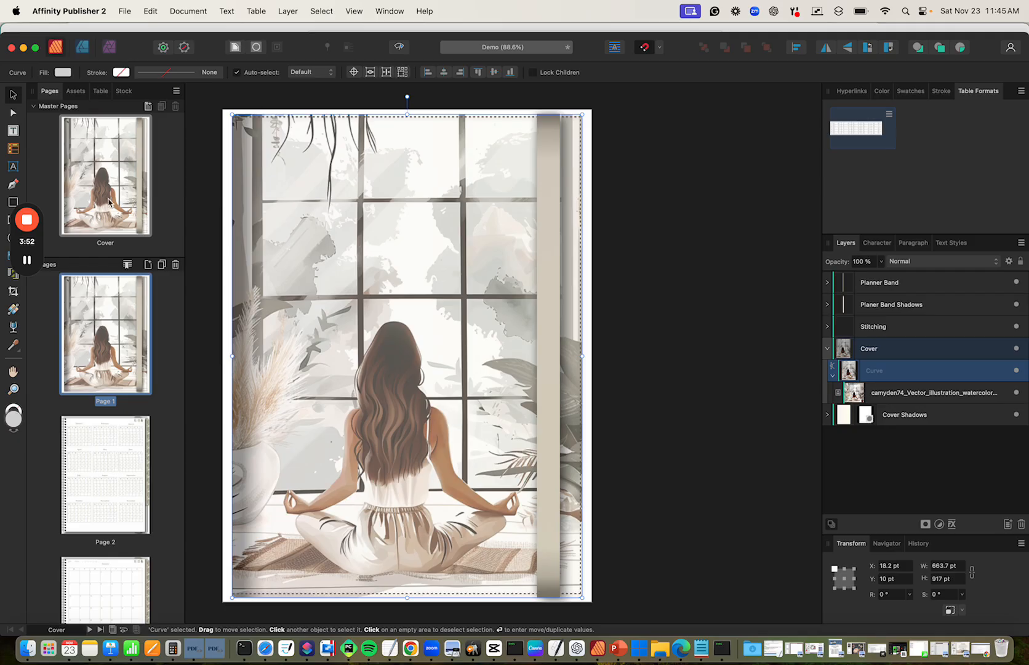
pyautogui.doubleClick(109, 200)
pyautogui.click(102, 333)
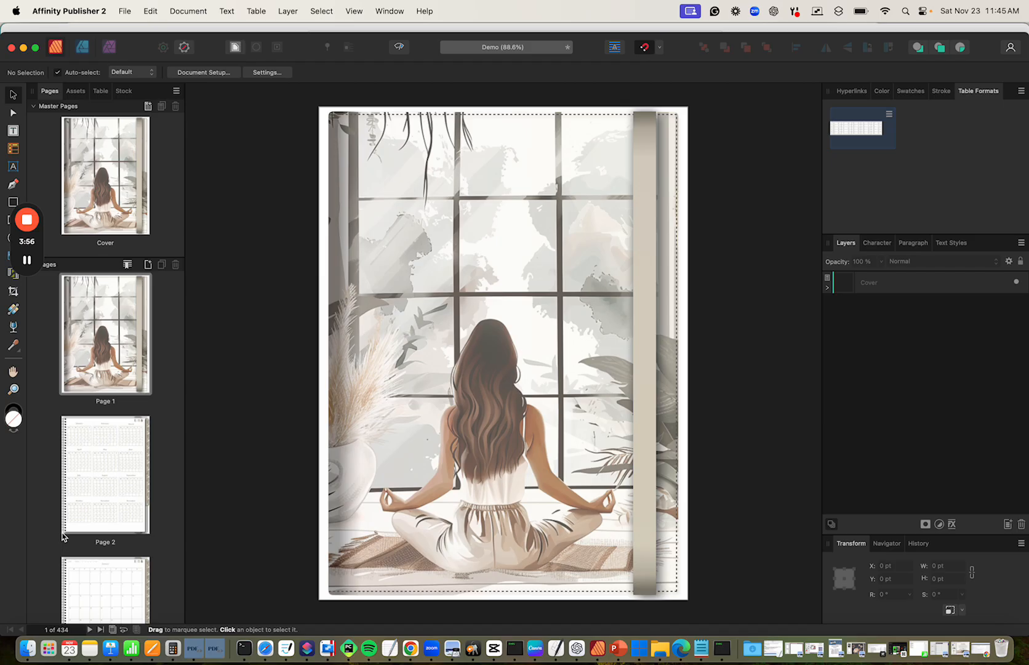
# Open the Yearly Overview master page and examine the cover edge behind its pages, selecting the Second Page Background group.
pyautogui.scroll(-5, 113, 200)
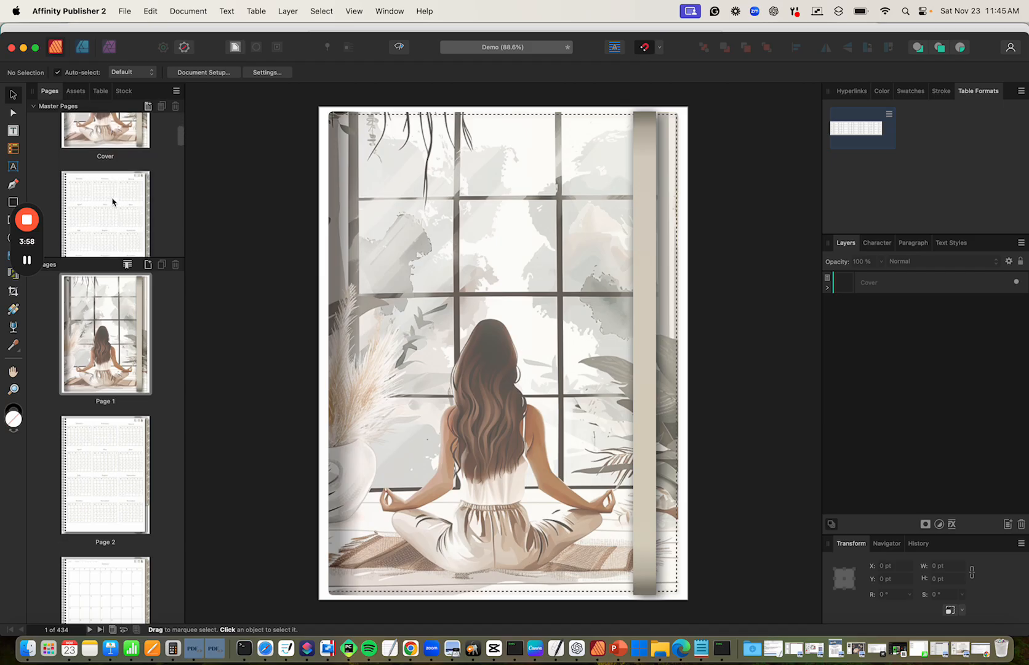
pyautogui.click(112, 203)
pyautogui.doubleClick(113, 196)
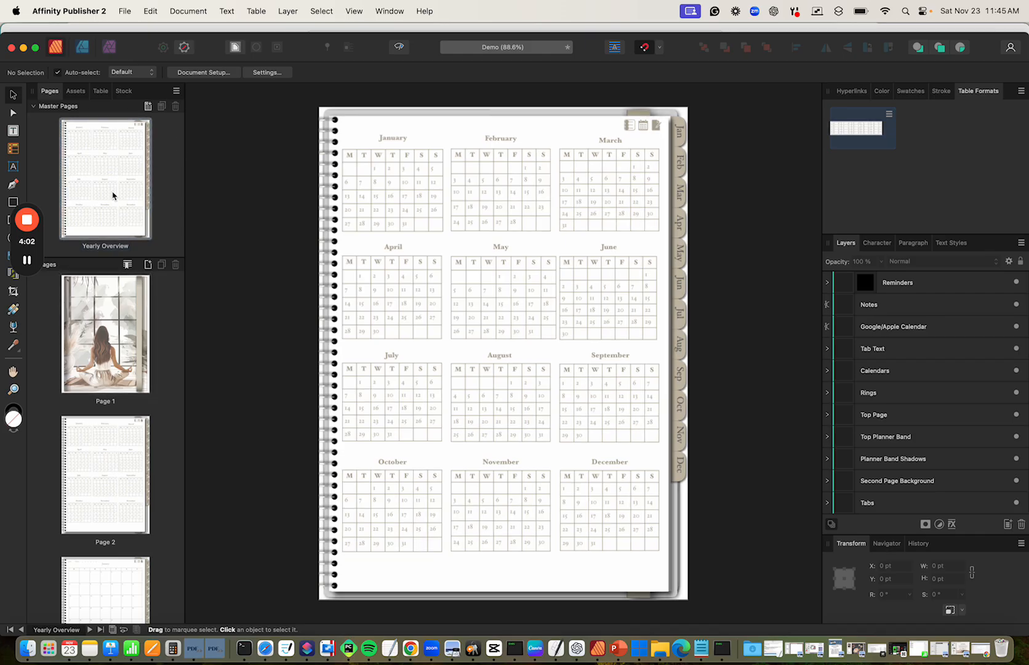
pyautogui.scroll(-3, 108, 215)
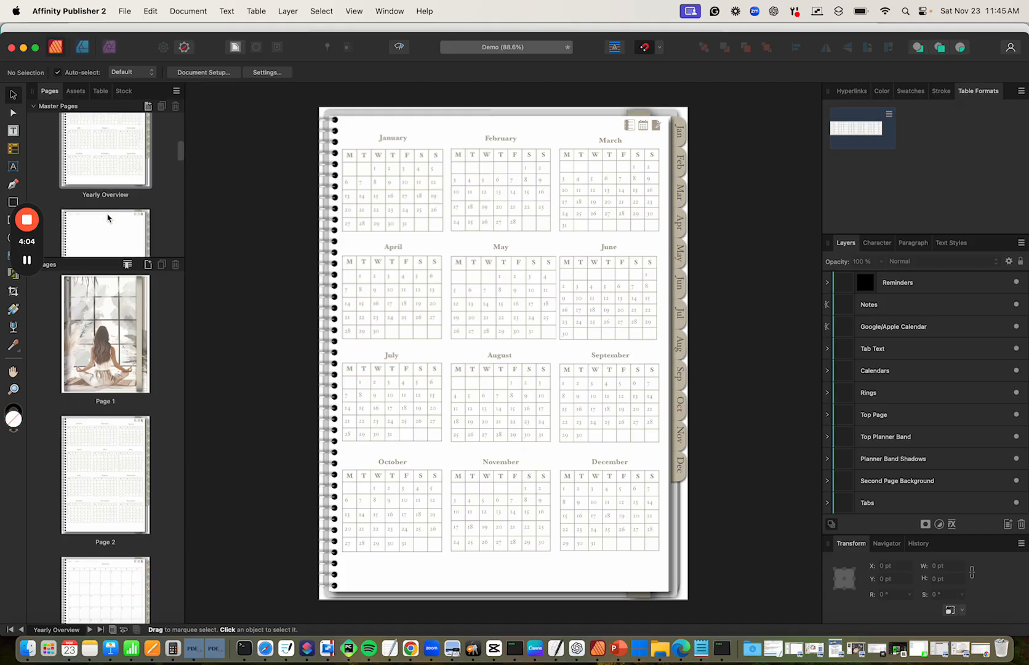
pyautogui.scroll(3, 107, 217)
pyautogui.scroll(2, 108, 218)
pyautogui.click(109, 218)
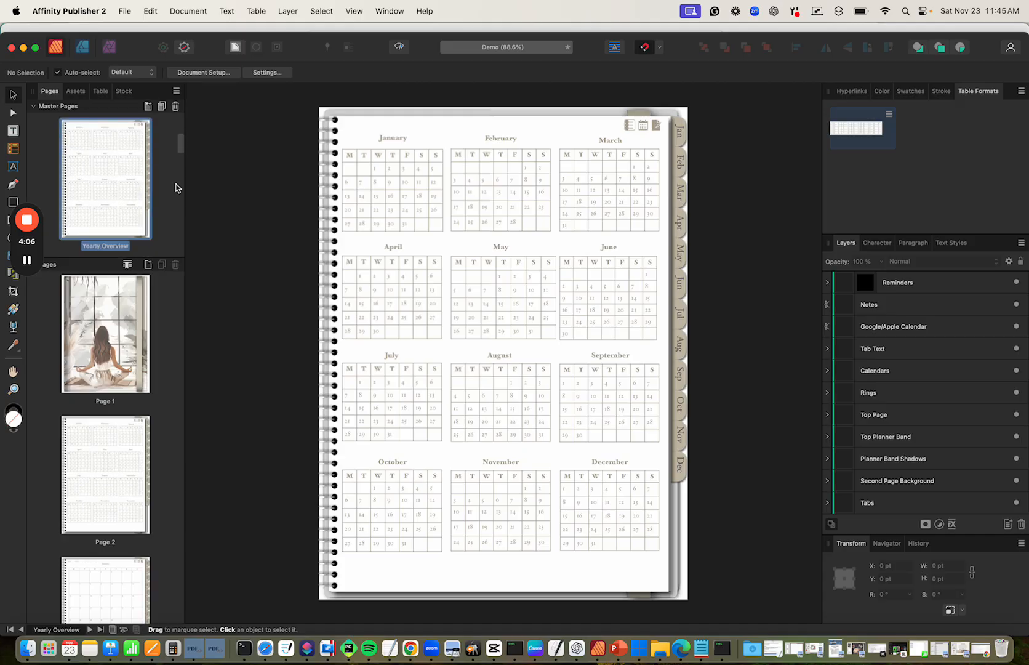
pyautogui.click(446, 112)
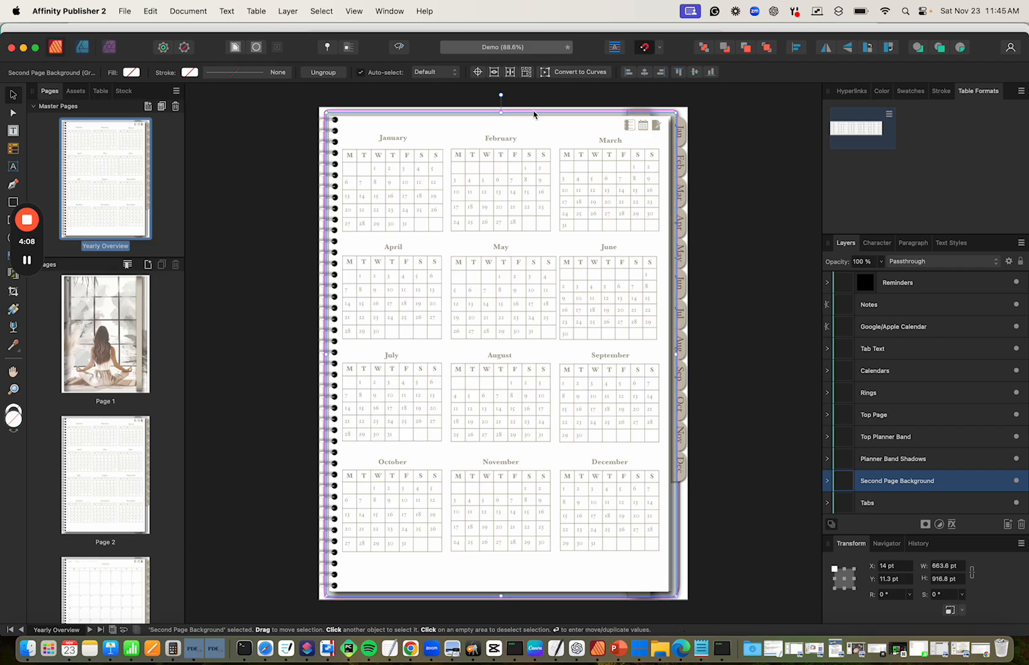
# Return to the Cover master page and copy the watercolor yoga woman image layer from inside the Curve.
pyautogui.click(107, 340)
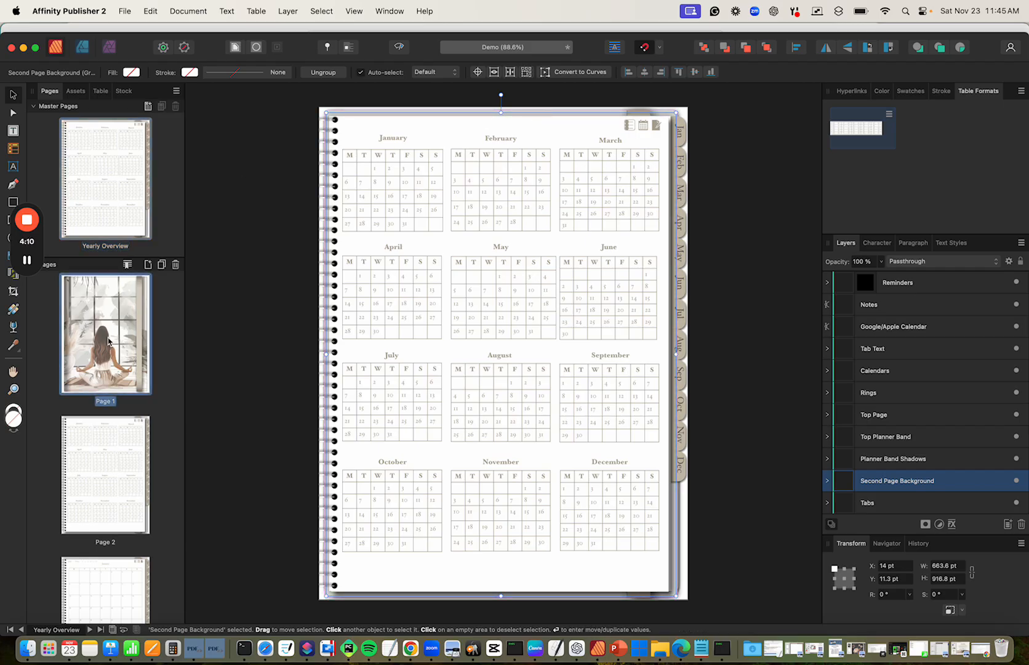
pyautogui.scroll(4, 104, 182)
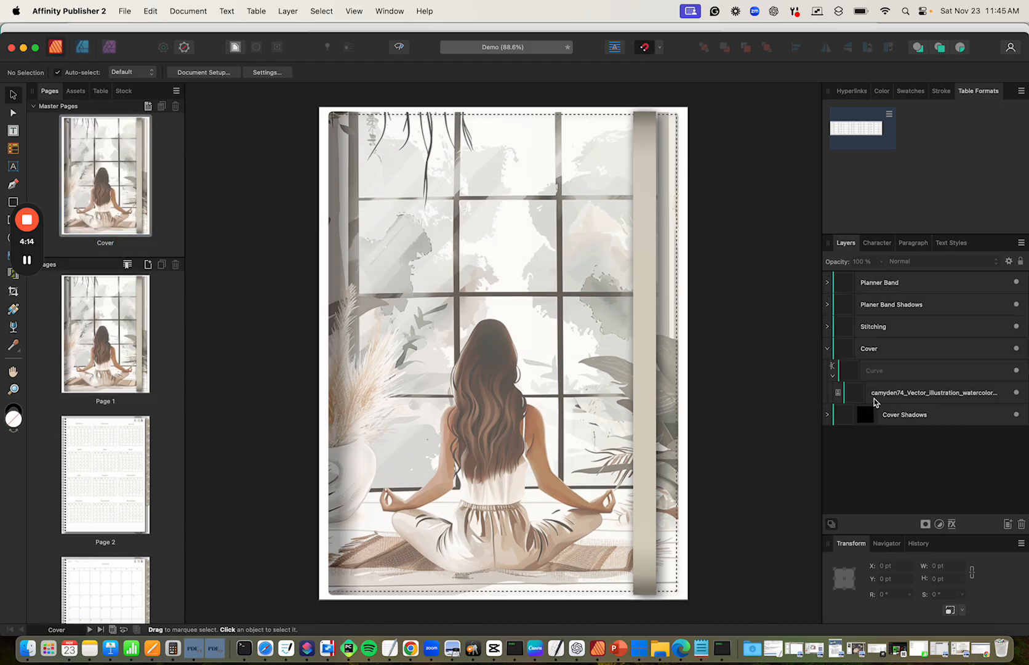
pyautogui.click(910, 394)
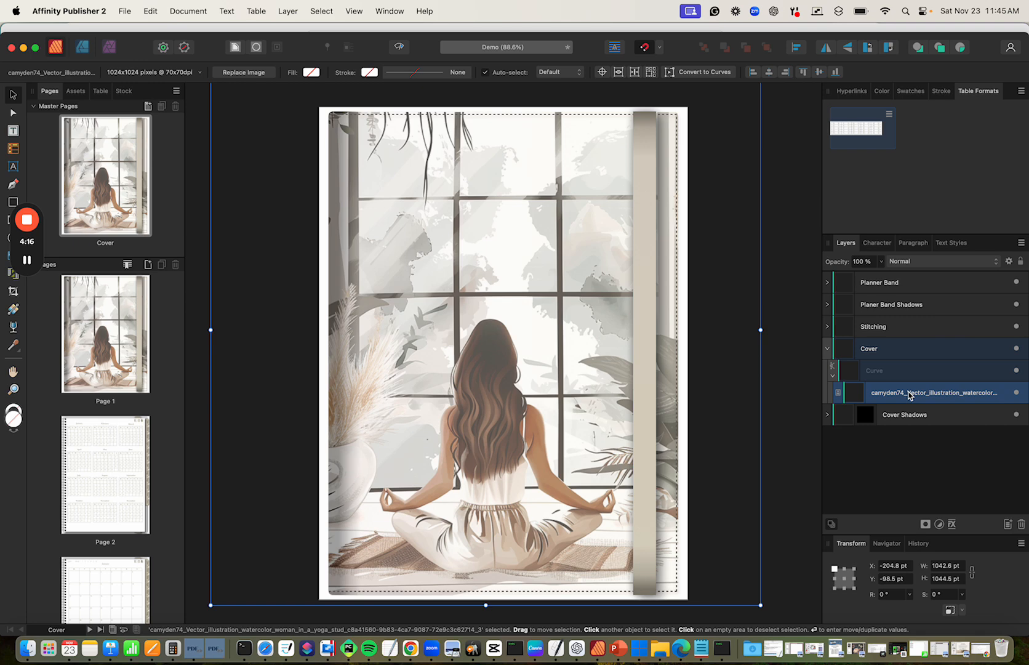
pyautogui.rightClick(910, 394)
pyautogui.click(887, 408)
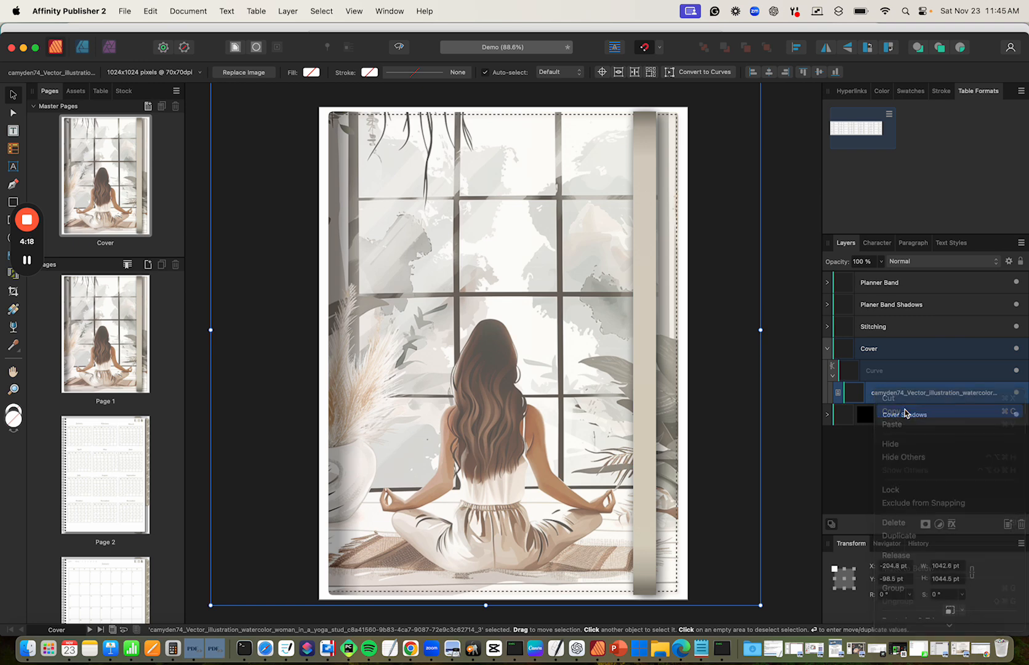
# Select the Cover curve on the Yearly Overview master page and paste the copied yoga image directly above it.
pyautogui.scroll(-5, 125, 191)
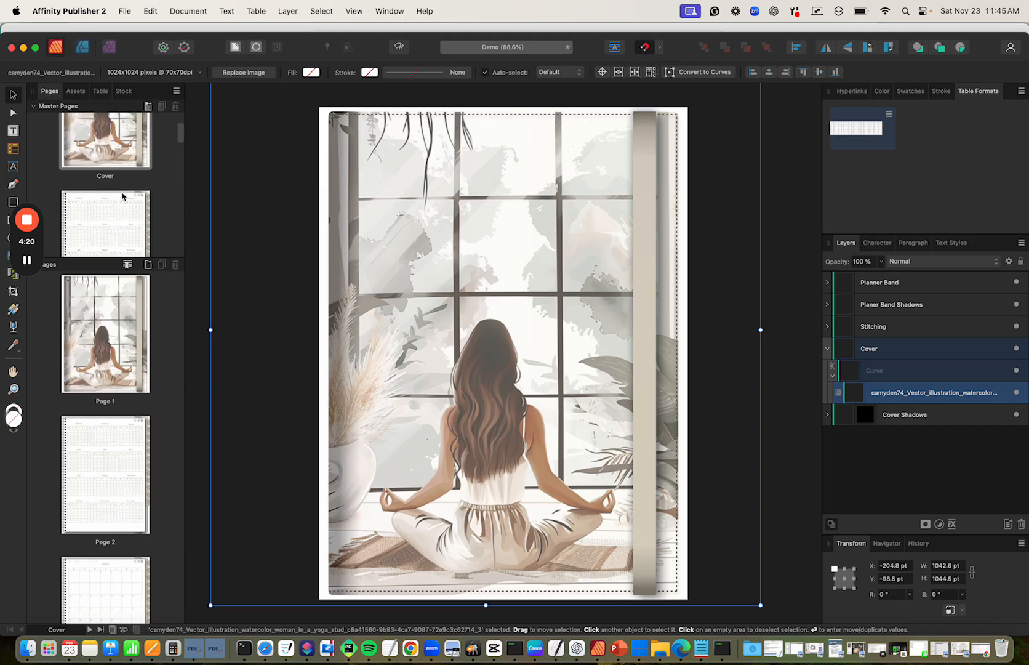
pyautogui.doubleClick(122, 238)
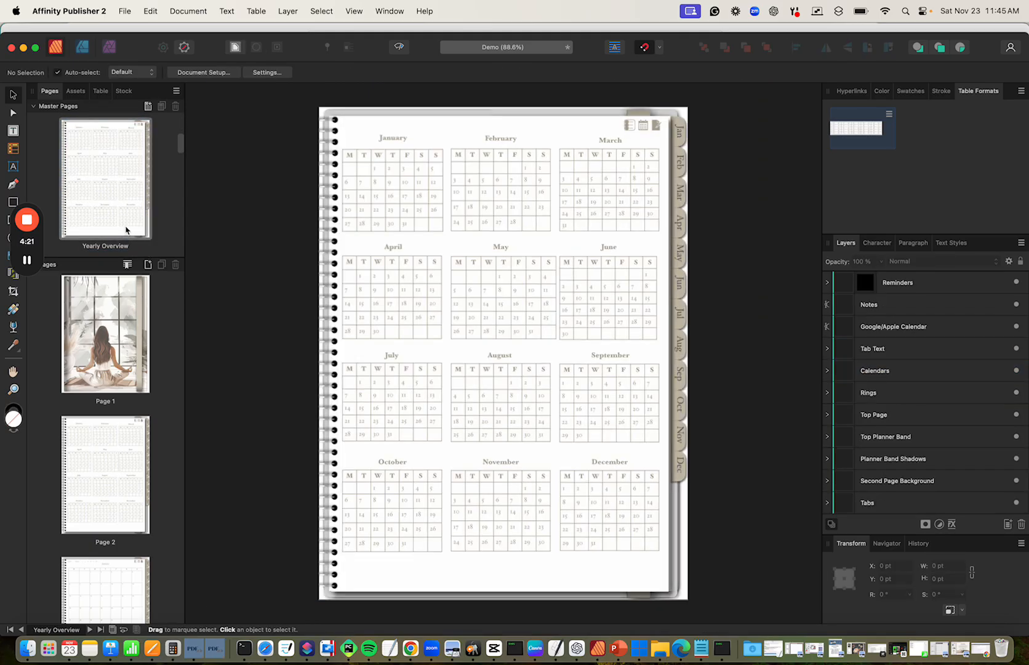
pyautogui.click(550, 113)
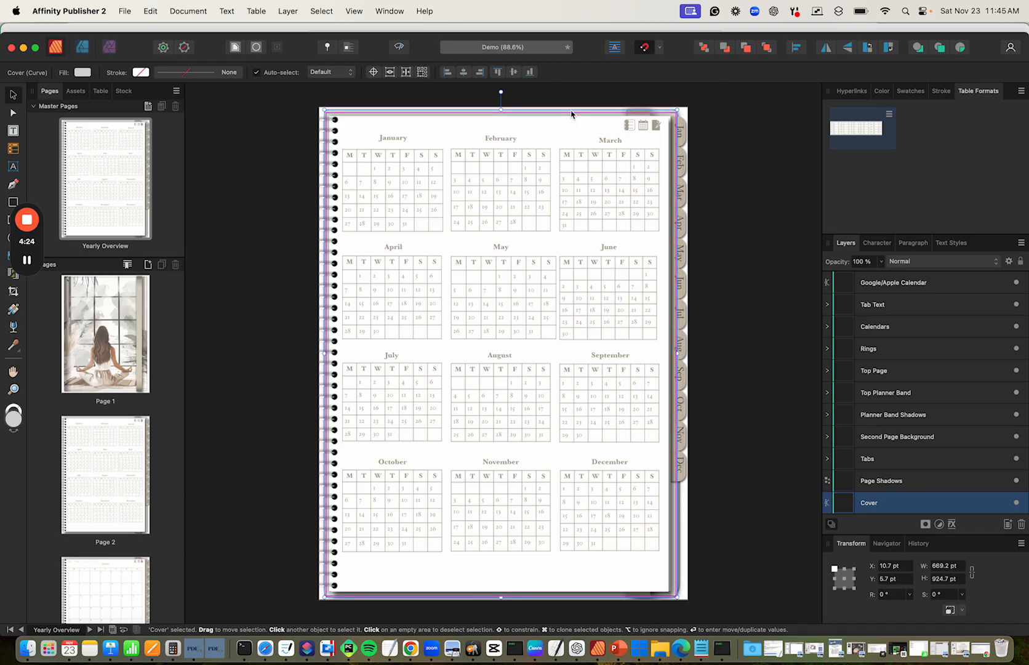
pyautogui.rightClick(571, 114)
pyautogui.click(586, 144)
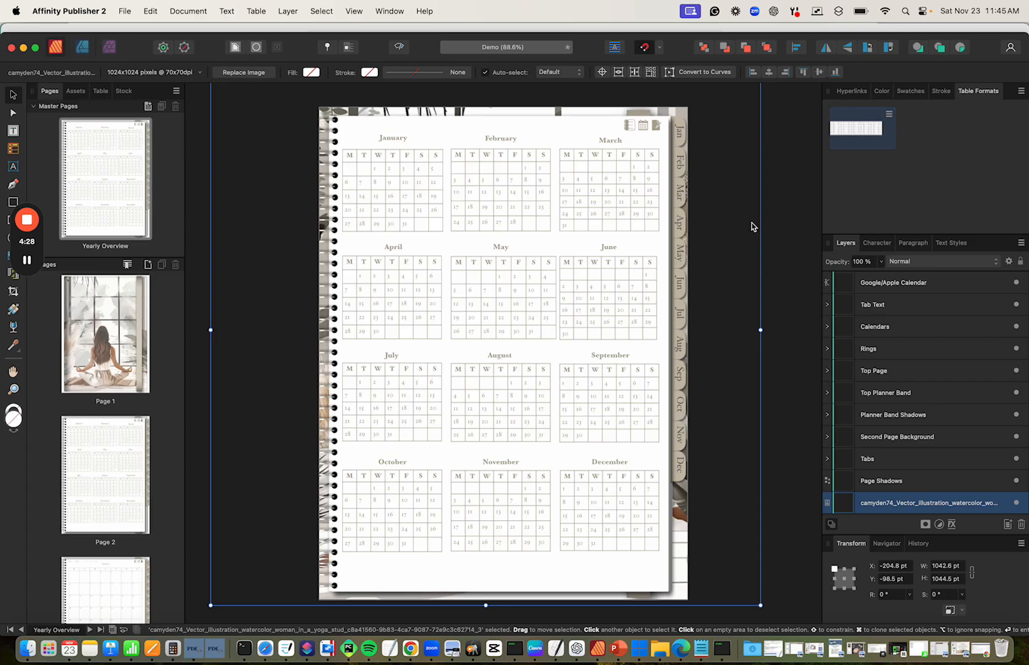
# Clip the pasted yoga image inside the Yearly Overview master's Cover layer and leave nothing selected.
pyautogui.scroll(-2, 892, 489)
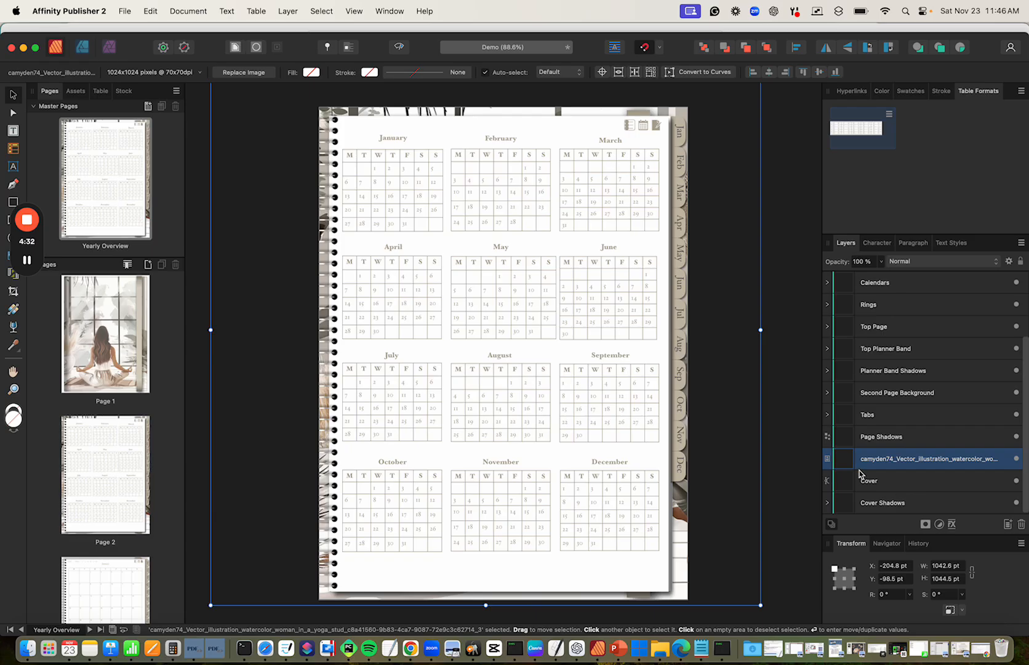
pyautogui.moveTo(875, 459); pyautogui.dragTo(873, 483)
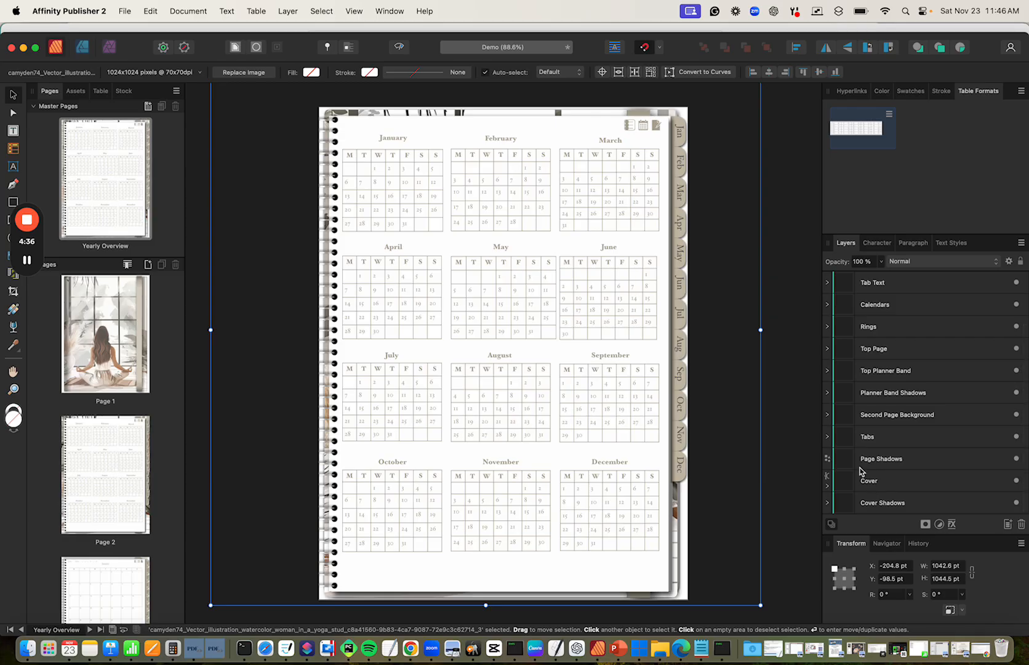
pyautogui.click(807, 361)
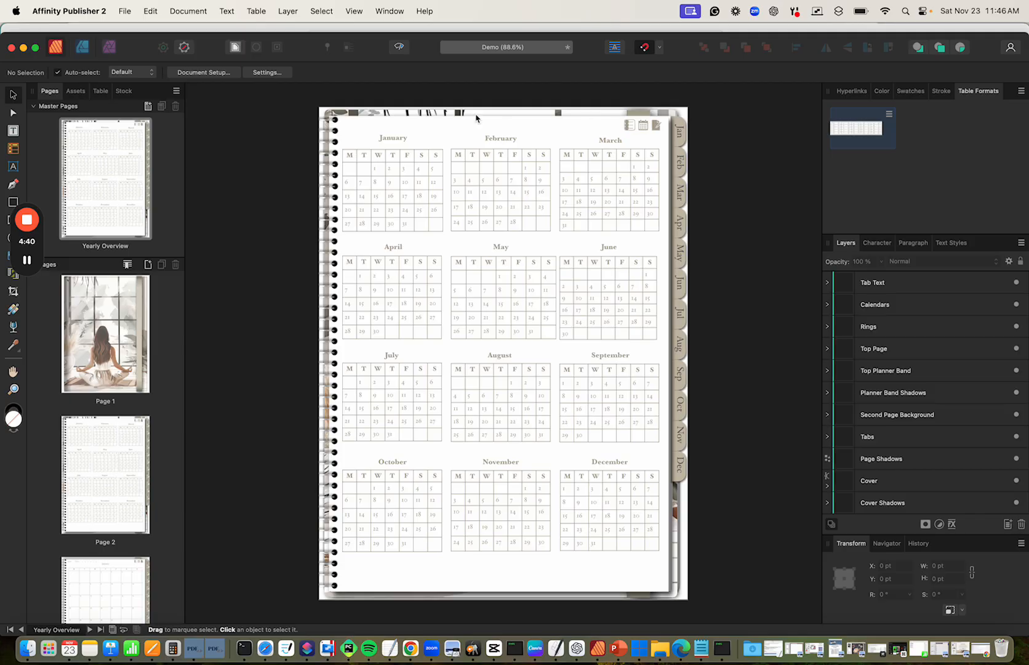
pyautogui.scroll(-3, 119, 211)
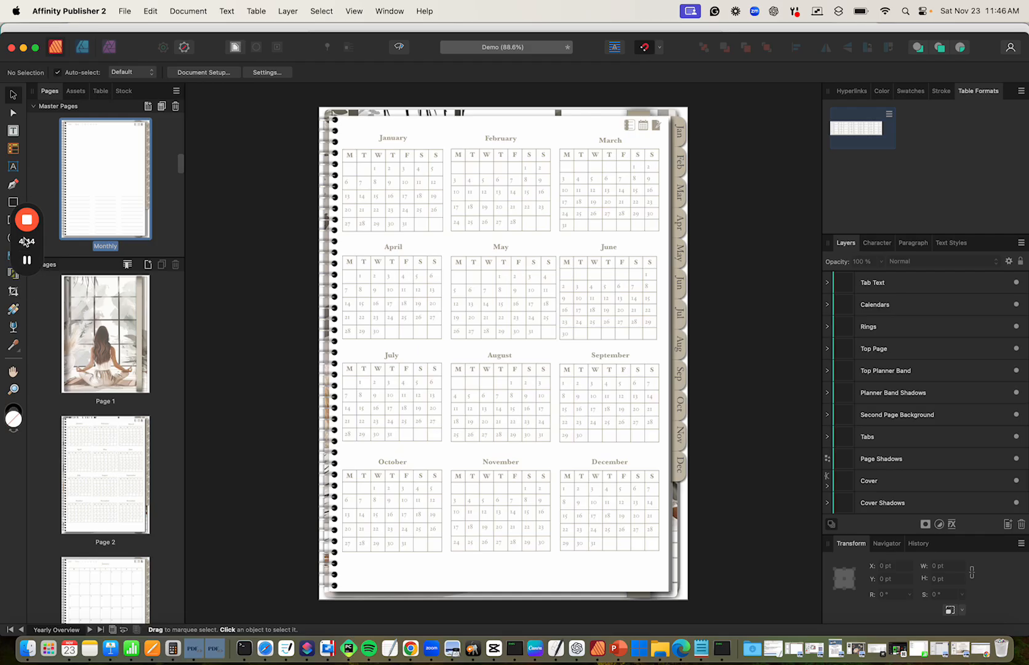
pyautogui.click(27, 261)
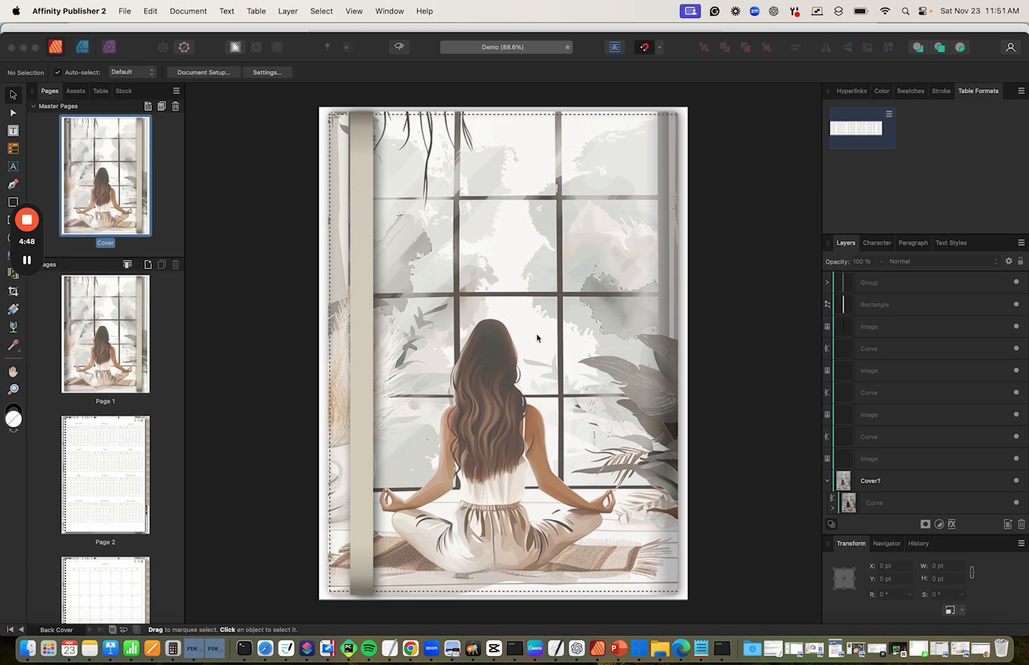
# Open the Yearly Overview master page, select its Top Planner Band group and display the colour settings.
pyautogui.scroll(-5, 105, 172)
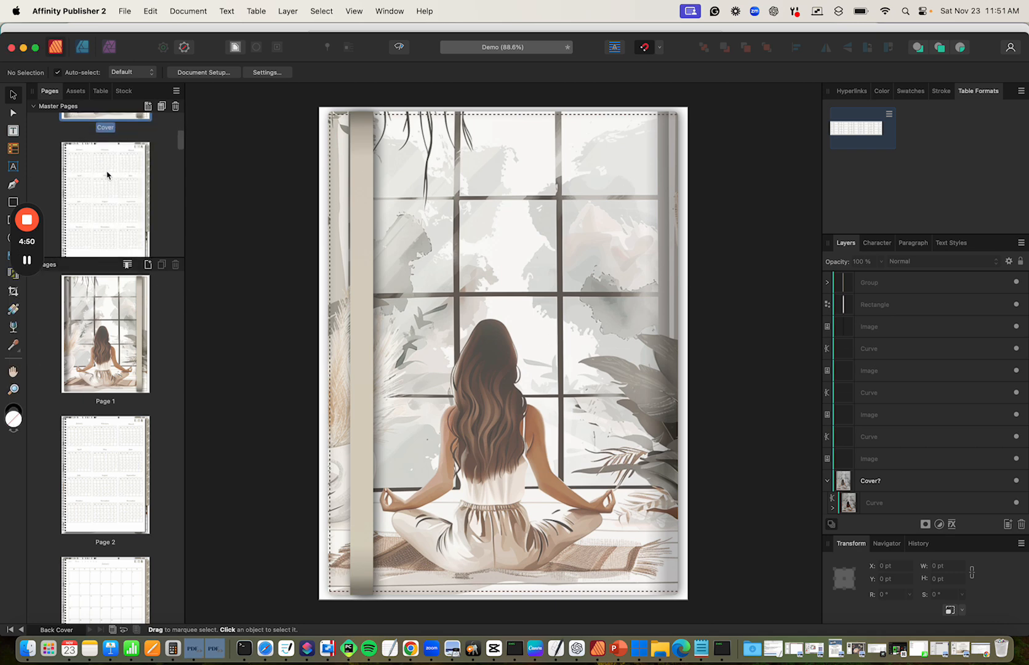
pyautogui.doubleClick(108, 177)
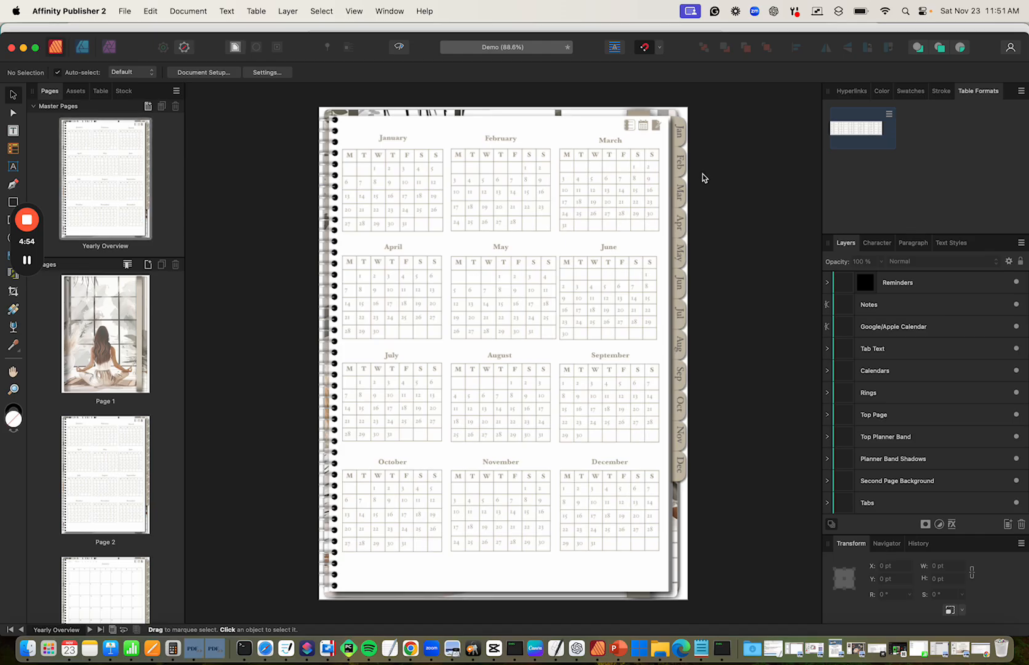
pyautogui.click(637, 115)
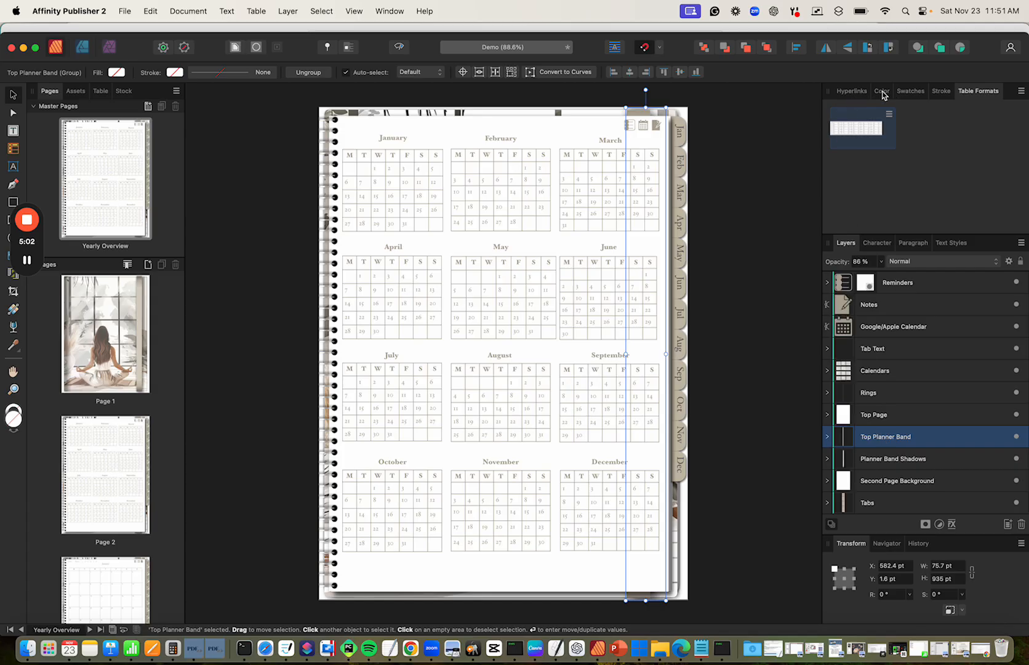
pyautogui.click(881, 92)
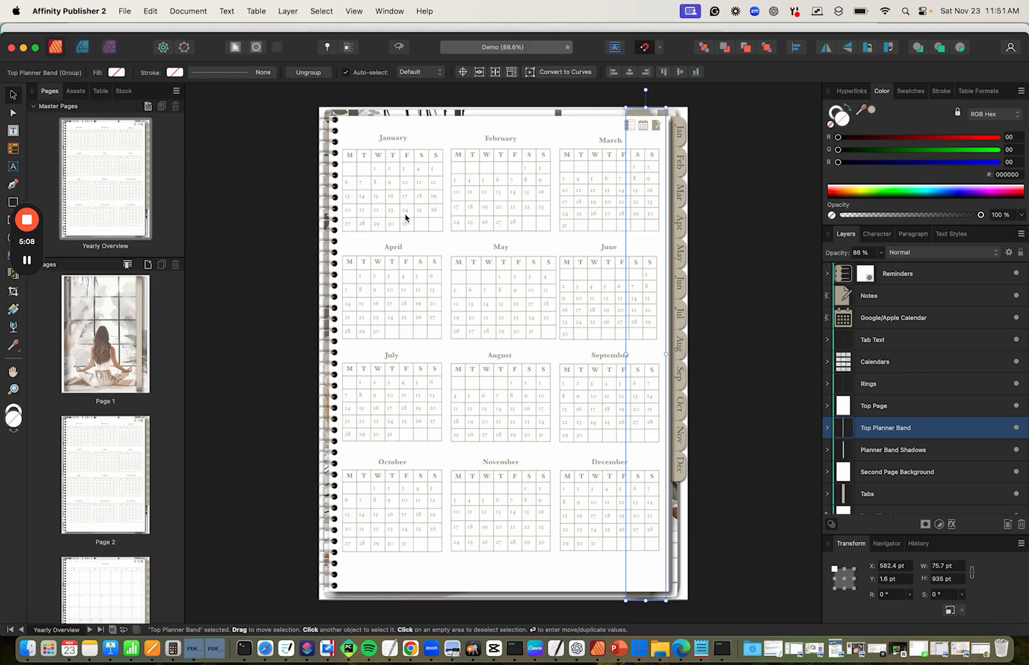
# Sample a brown from the yoga image showing at the page edge and fill the Top Planner Band with #704D32.
pyautogui.click(862, 110)
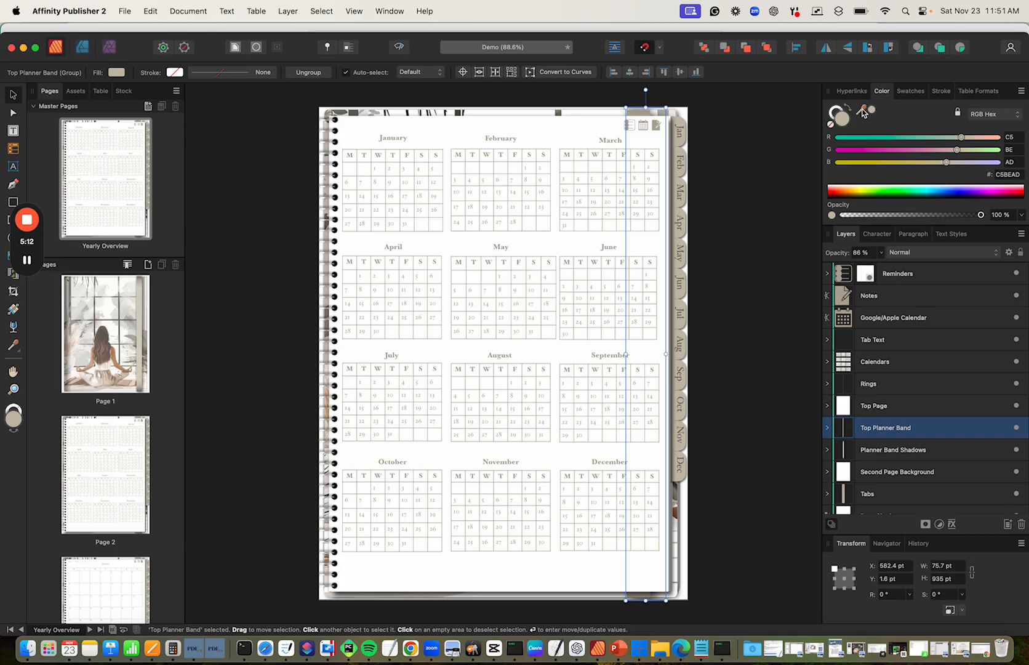
pyautogui.moveTo(862, 110); pyautogui.dragTo(675, 514)
pyautogui.moveTo(874, 113); pyautogui.dragTo(643, 117)
pyautogui.moveTo(873, 115); pyautogui.dragTo(680, 508)
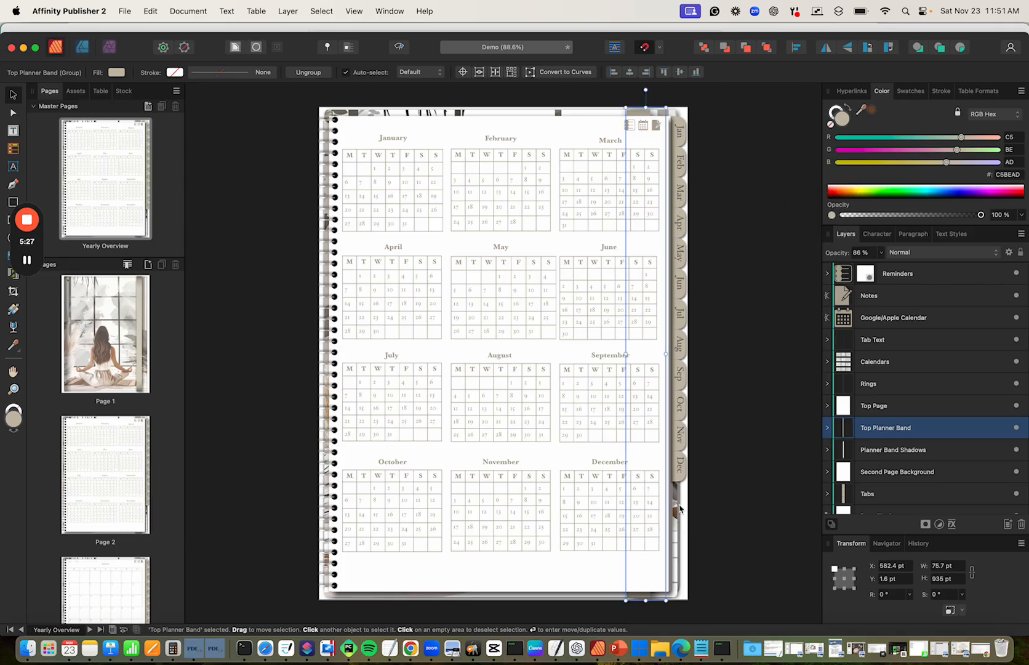
pyautogui.click(871, 111)
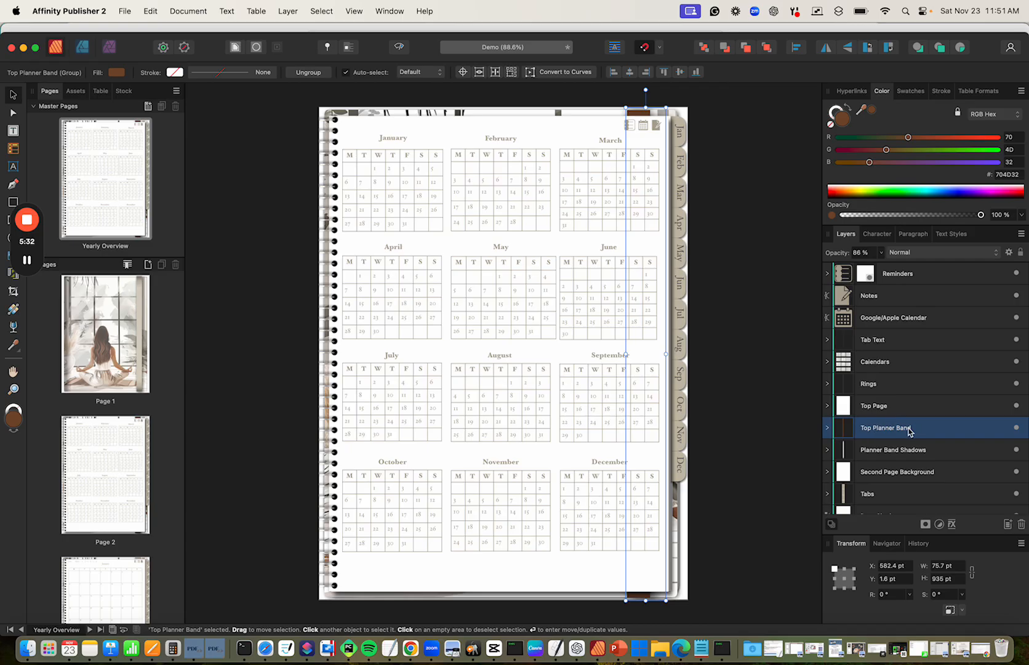
# Fill the Tabs group on the Yearly Overview master with the grey-green #716F62 sampled from the yoga image at the page edge.
pyautogui.click(681, 122)
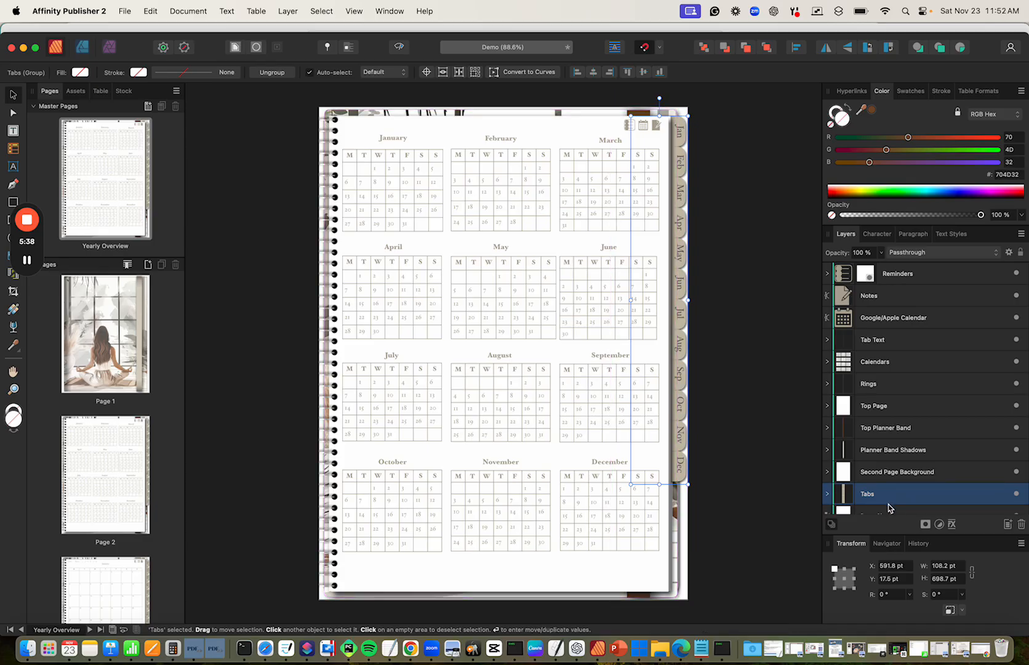
pyautogui.click(872, 110)
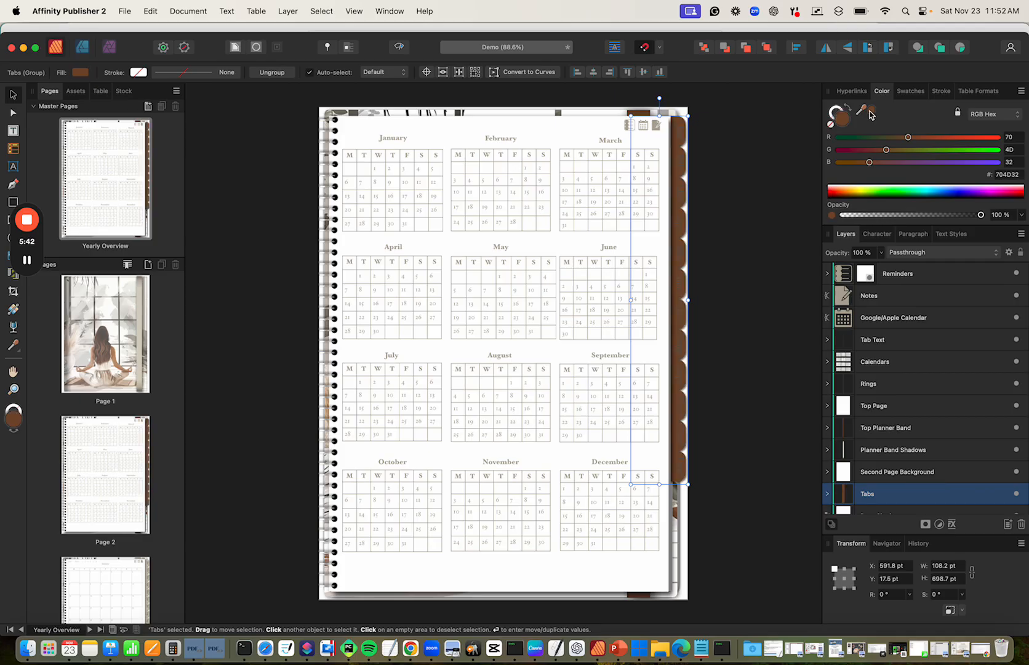
pyautogui.moveTo(862, 113); pyautogui.dragTo(340, 113)
pyautogui.click(872, 112)
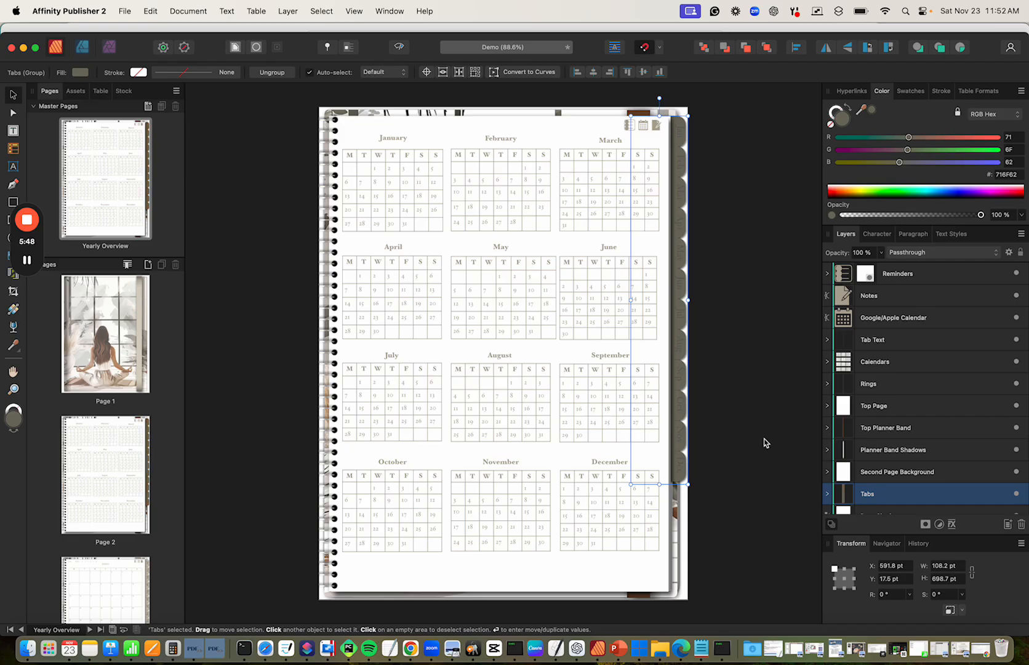
# Expand the Tabs group and examine the individual tab groups it contains.
pyautogui.click(829, 495)
pyautogui.scroll(-5, 894, 478)
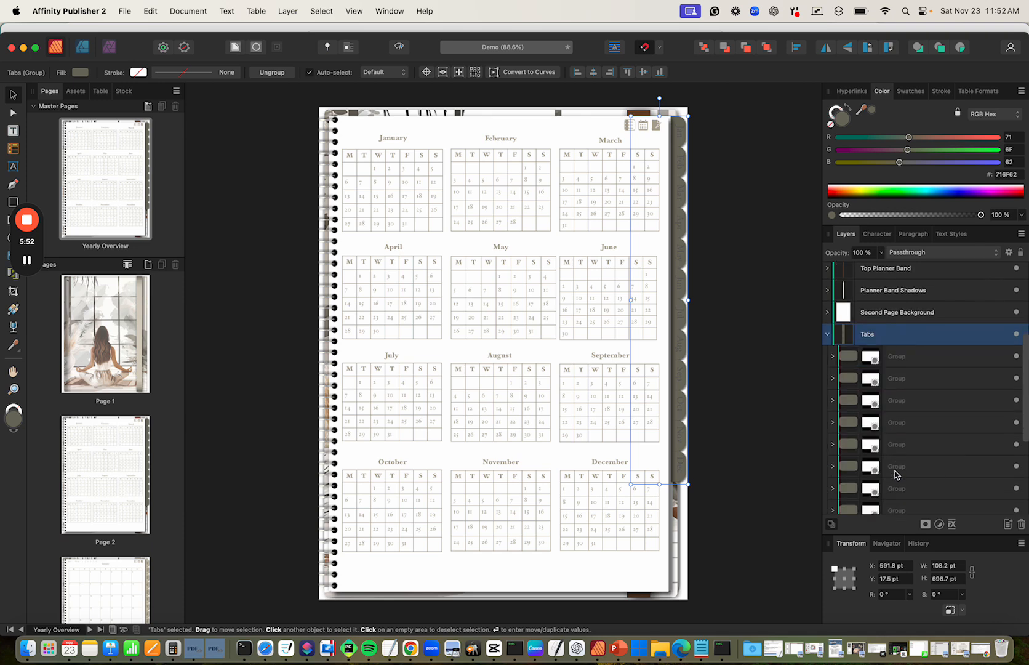
pyautogui.scroll(-2, 852, 491)
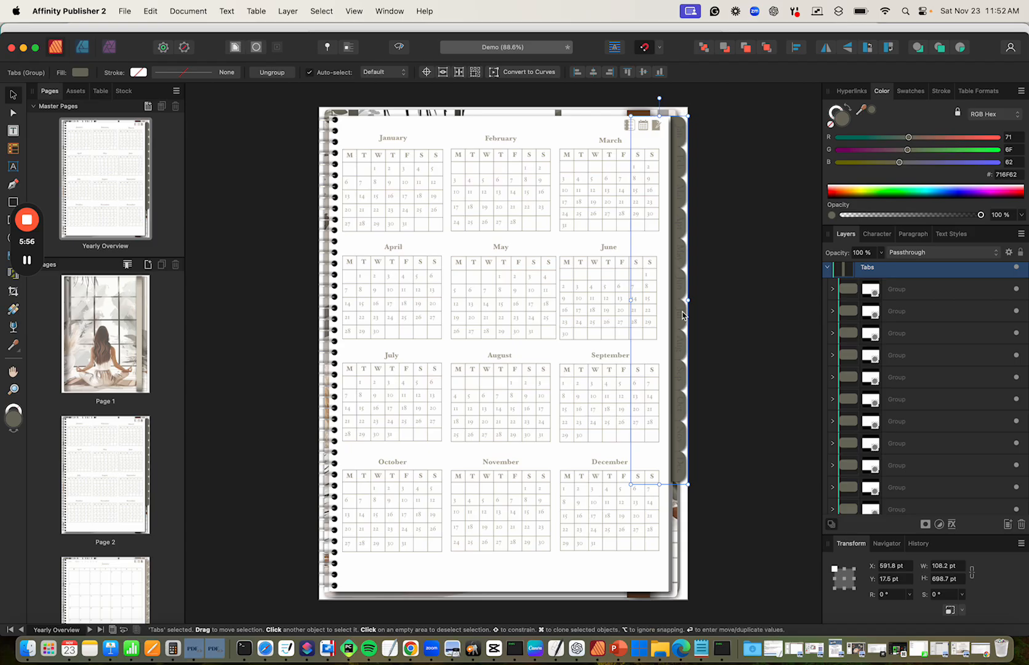
# Open the Monthly and Weekly master pages to review their covers, bands and tabs.
pyautogui.click(136, 210)
pyautogui.scroll(-3, 136, 209)
pyautogui.click(136, 209)
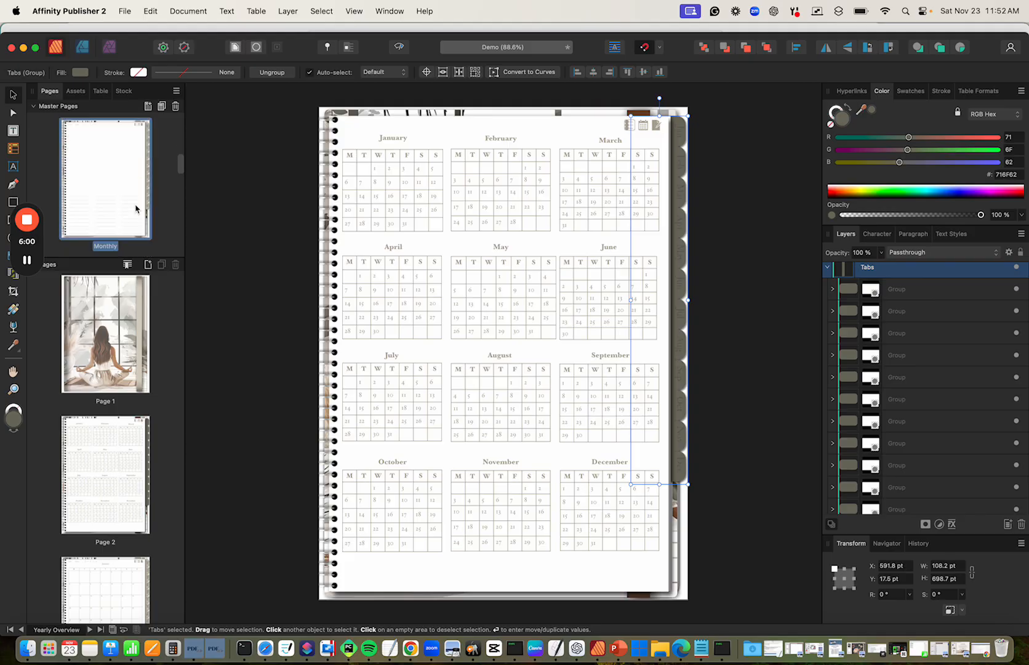
pyautogui.doubleClick(136, 209)
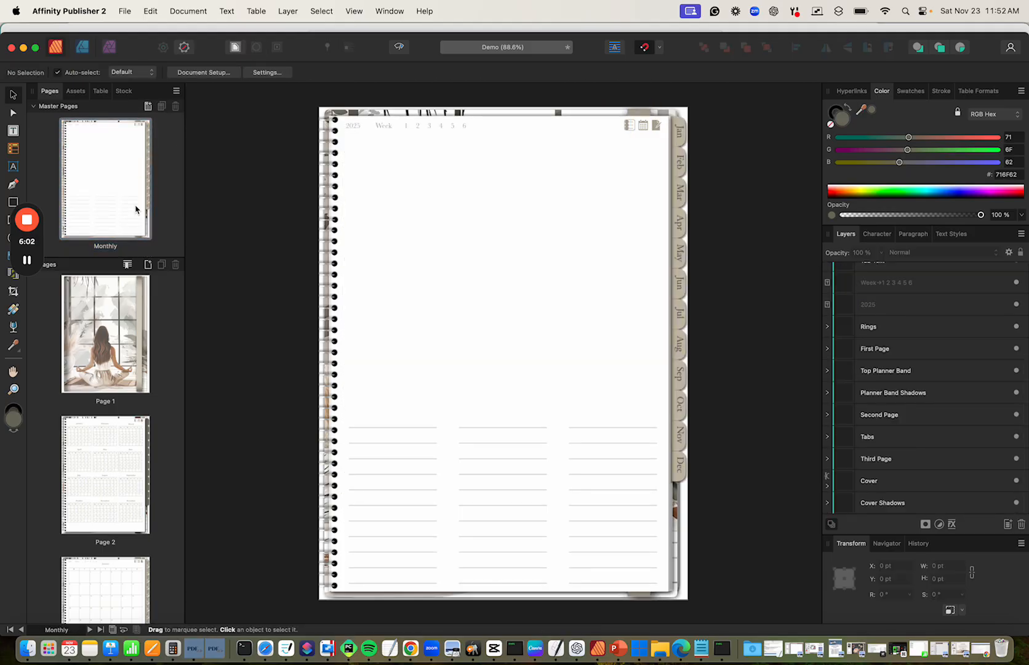
pyautogui.scroll(-3, 136, 209)
pyautogui.doubleClick(136, 209)
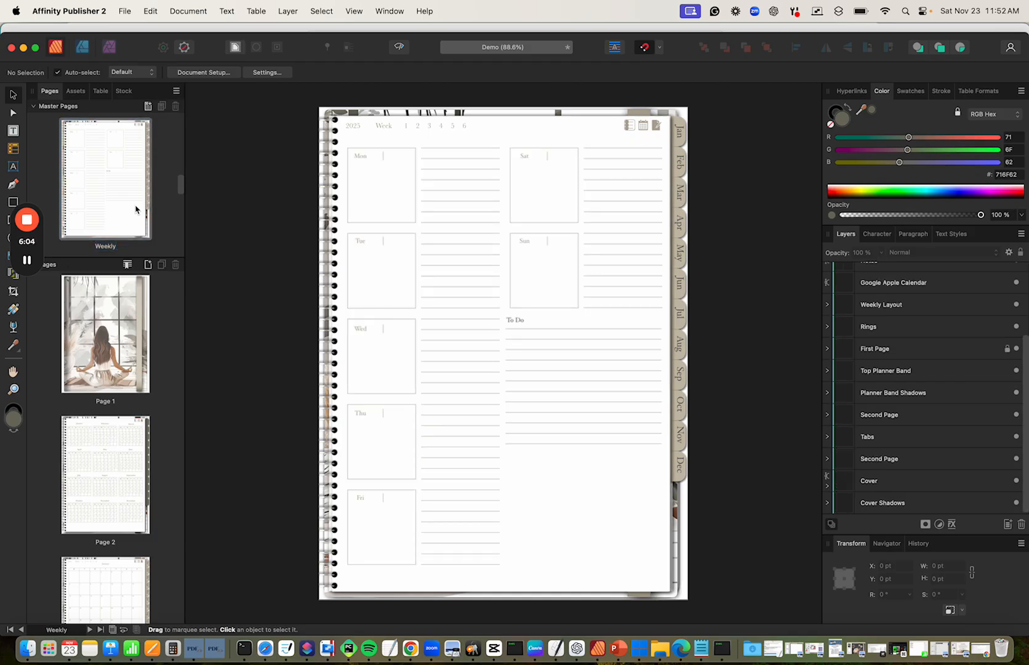
# Review document pages 1 to 5, checking the cover, yearly overview and January to March calendars against the master page changes.
pyautogui.scroll(-2, 133, 210)
pyautogui.doubleClick(130, 330)
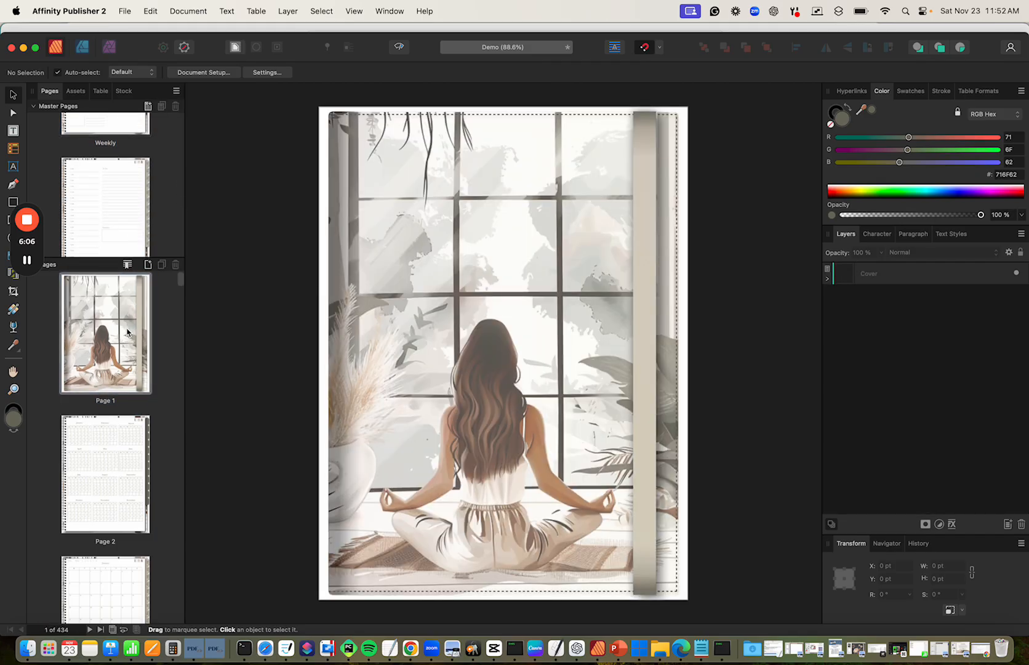
pyautogui.scroll(-2, 140, 400)
pyautogui.doubleClick(126, 438)
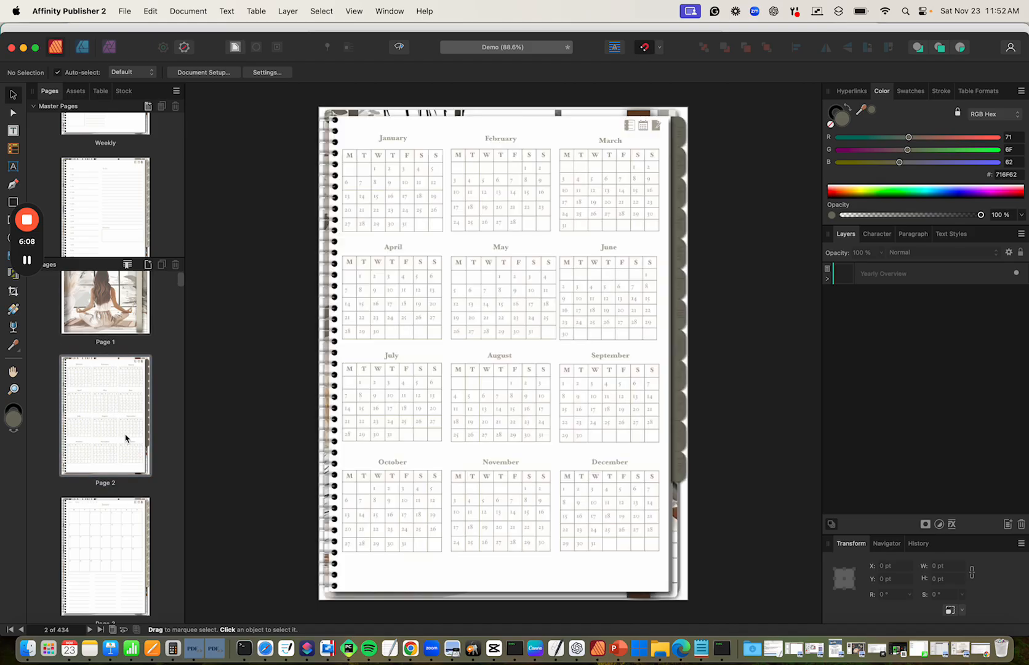
pyautogui.scroll(-3, 127, 438)
pyautogui.doubleClick(128, 438)
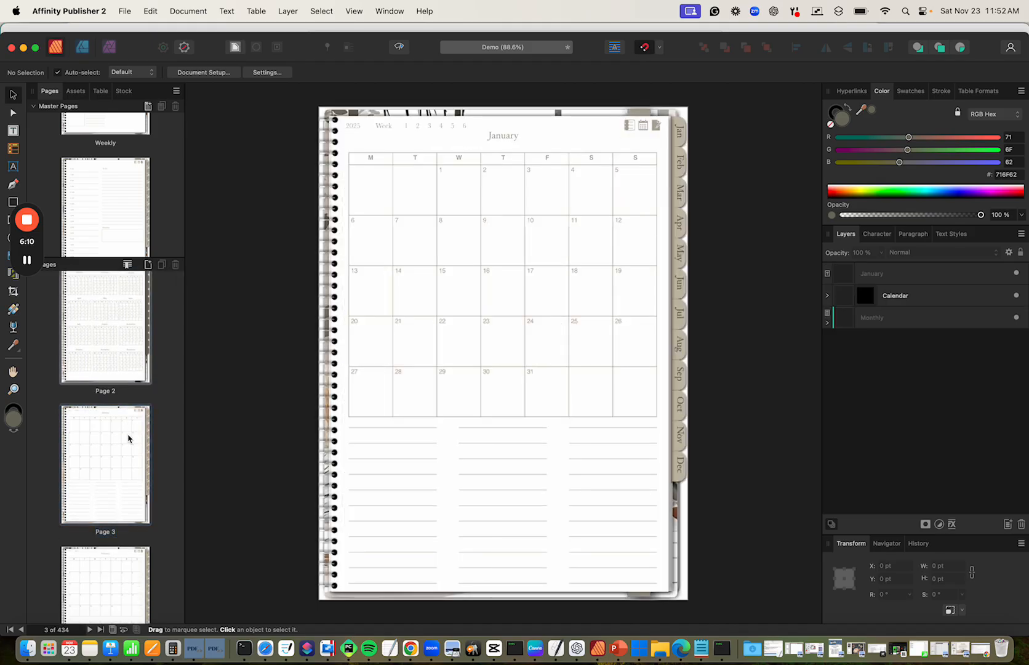
pyautogui.scroll(-3, 127, 449)
pyautogui.scroll(-3, 126, 463)
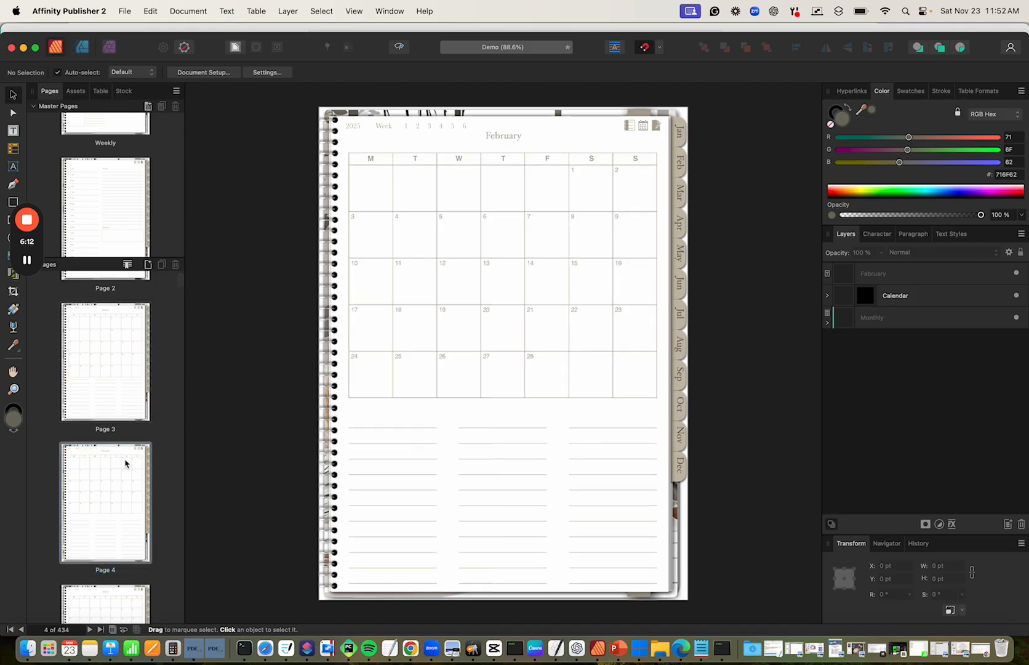
pyautogui.doubleClick(122, 530)
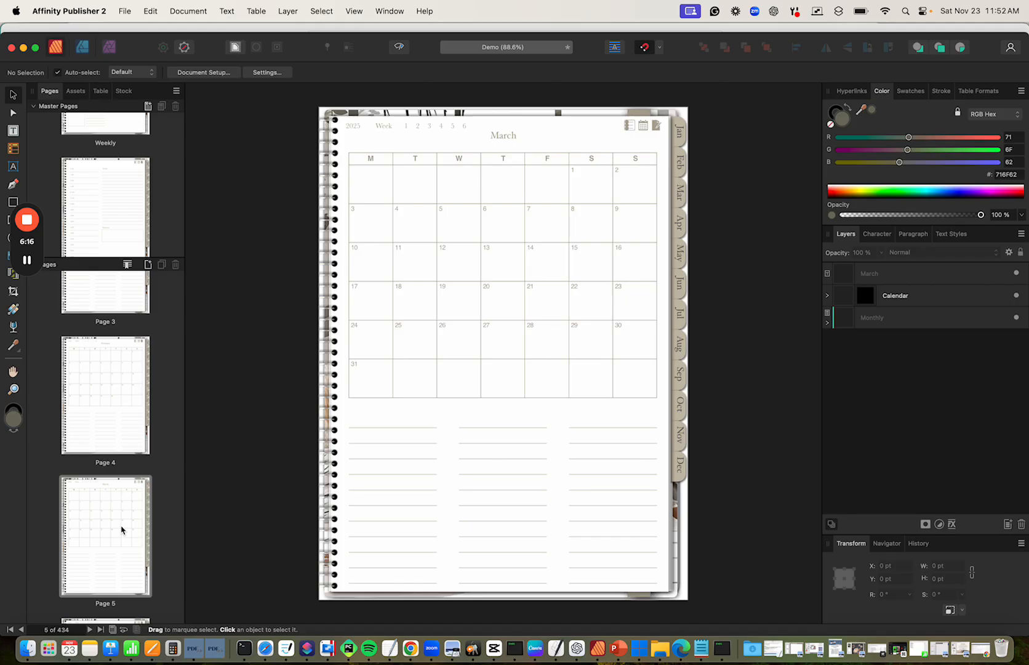
# Export all pages of the planner as a PDF with the PDF (for print) preset at 300 raster DPI.
pyautogui.click(133, 11)
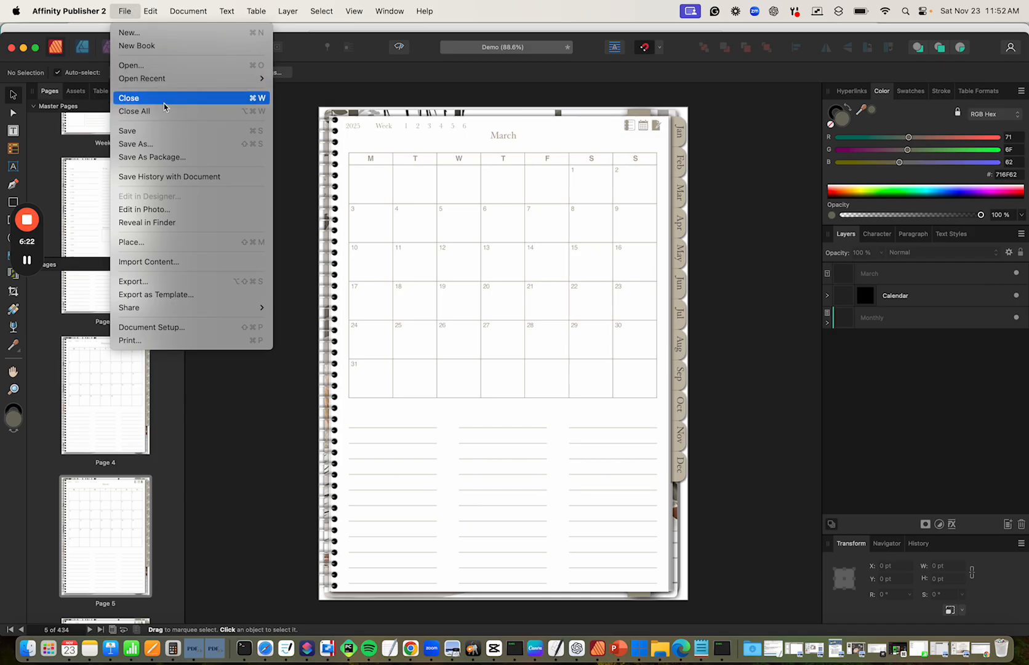
pyautogui.click(188, 281)
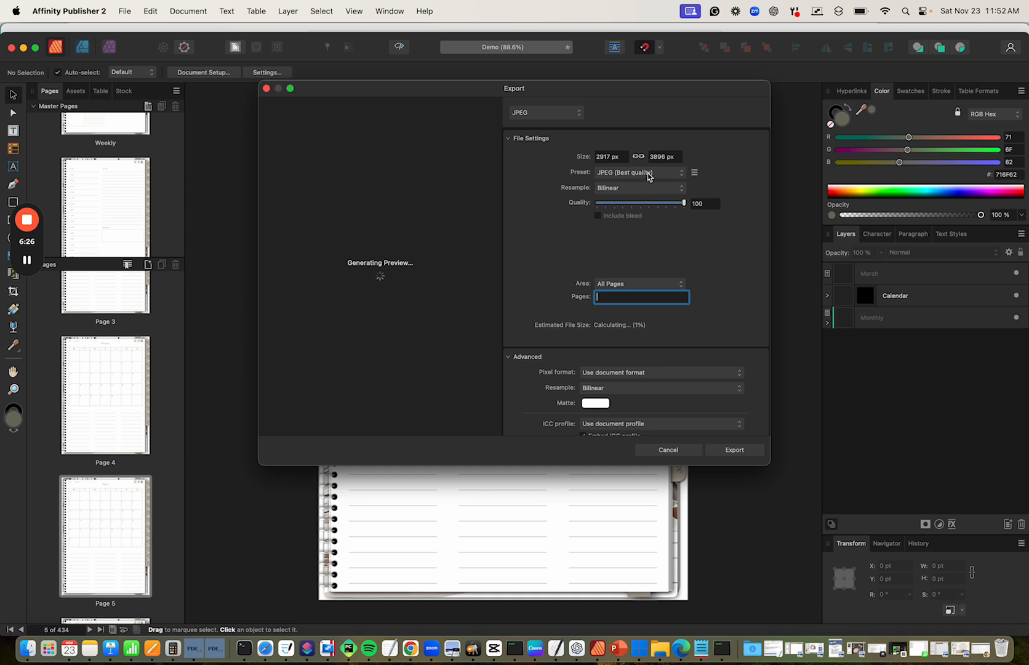
pyautogui.click(547, 118)
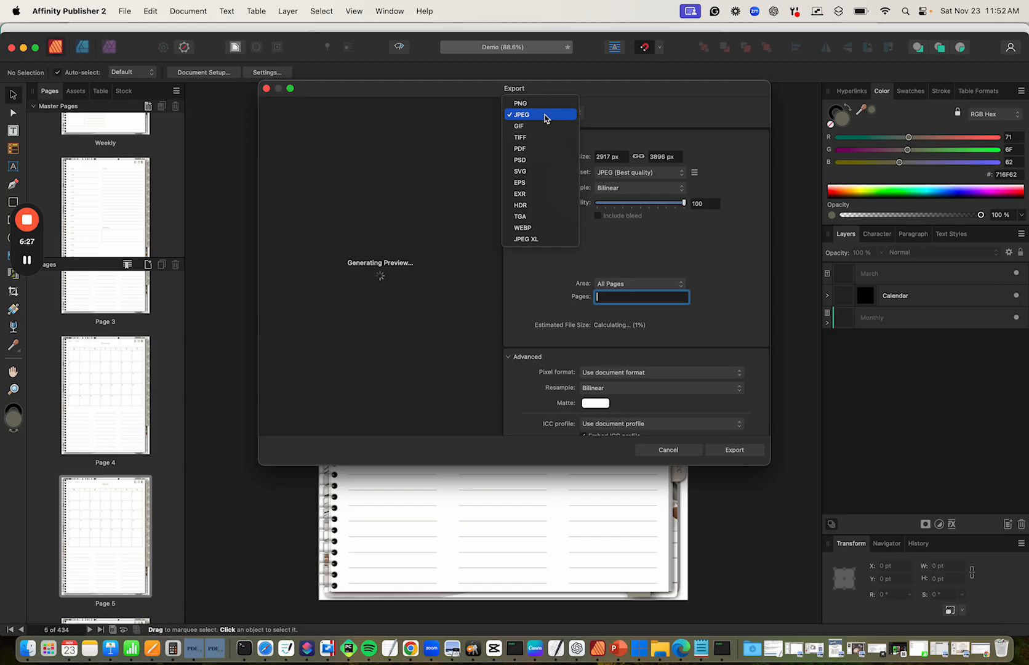
pyautogui.click(533, 150)
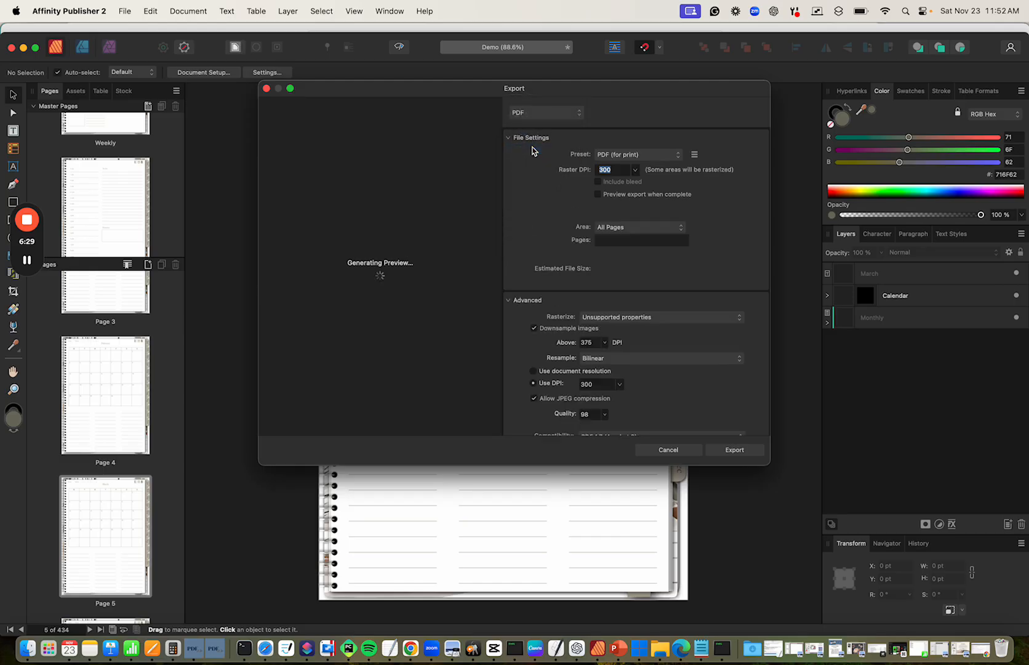
pyautogui.click(646, 153)
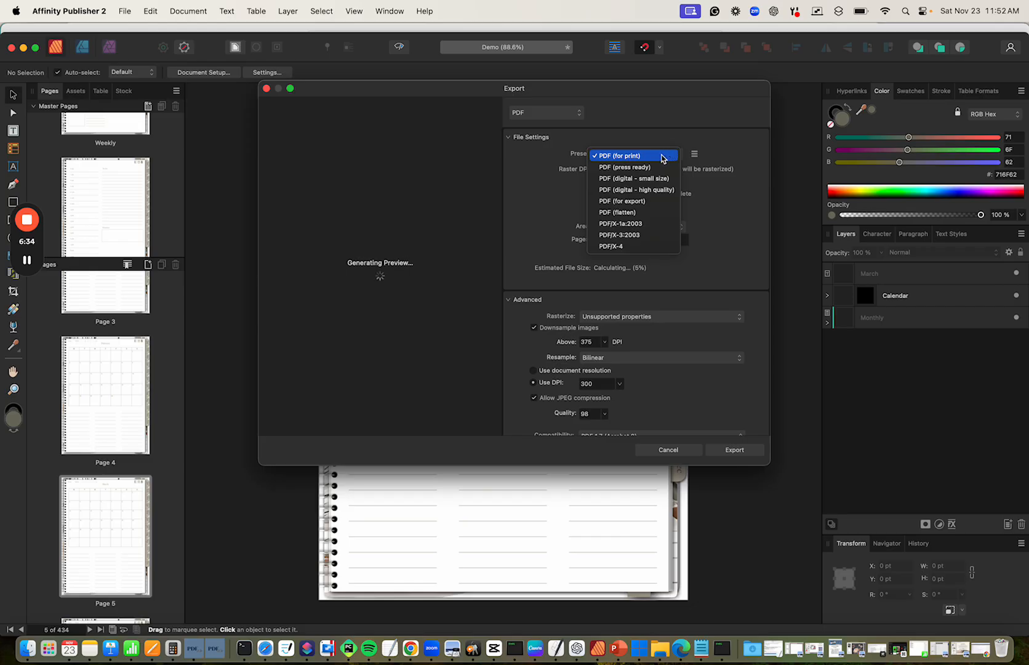
pyautogui.click(661, 157)
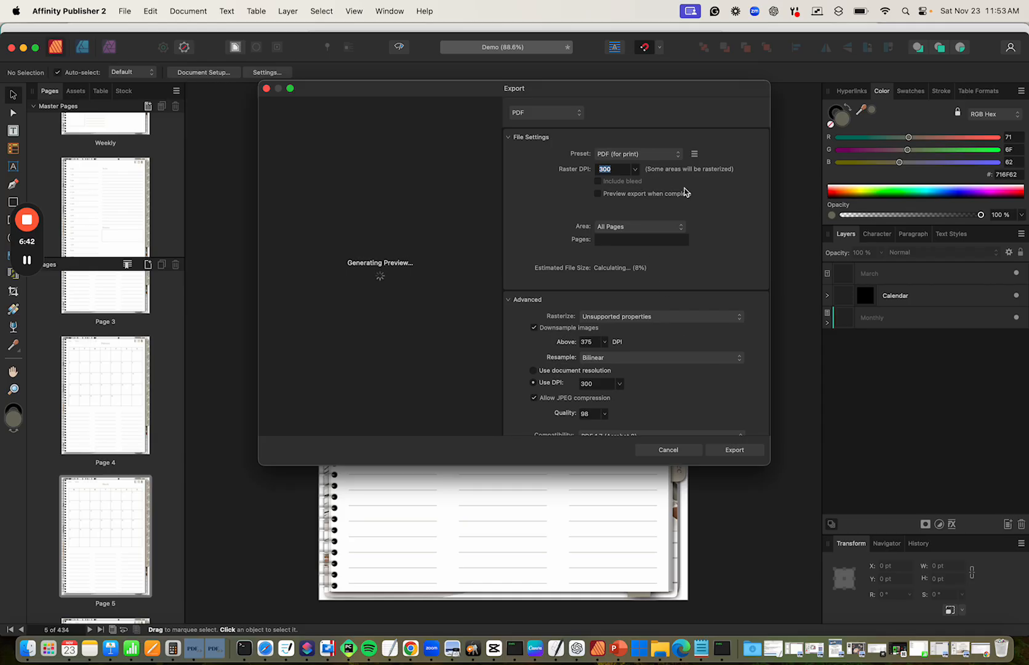
pyautogui.click(733, 449)
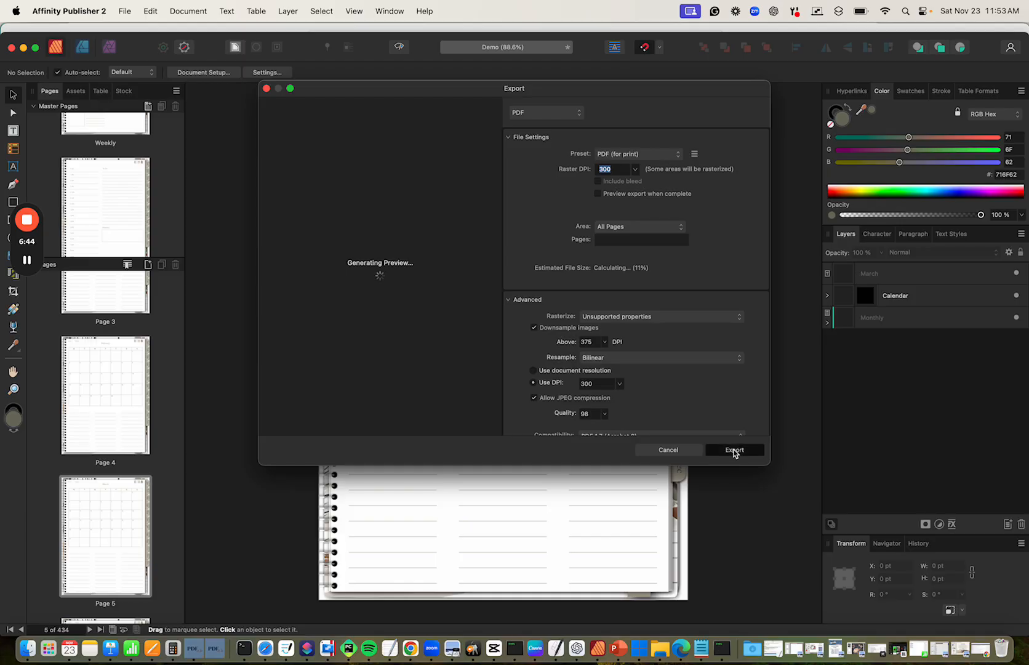